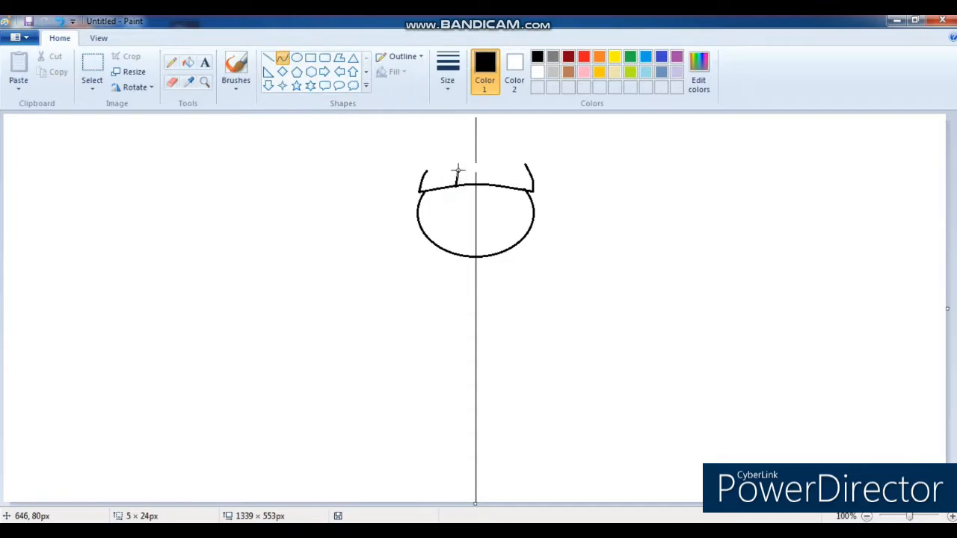
# Step: Draw the inner curve of the left fringe notch and both curves of the pointed notch right of the centre line
pyautogui.click(456, 175)
pyautogui.click(493, 188)
pyautogui.moveTo(490, 185)
pyautogui.mouseDown()
pyautogui.moveTo(487, 169)
pyautogui.moveTo(501, 187)
pyautogui.mouseUp()
pyautogui.click(493, 176)
pyautogui.click(566, 219)
pyautogui.click(497, 174)
pyautogui.click(510, 173)
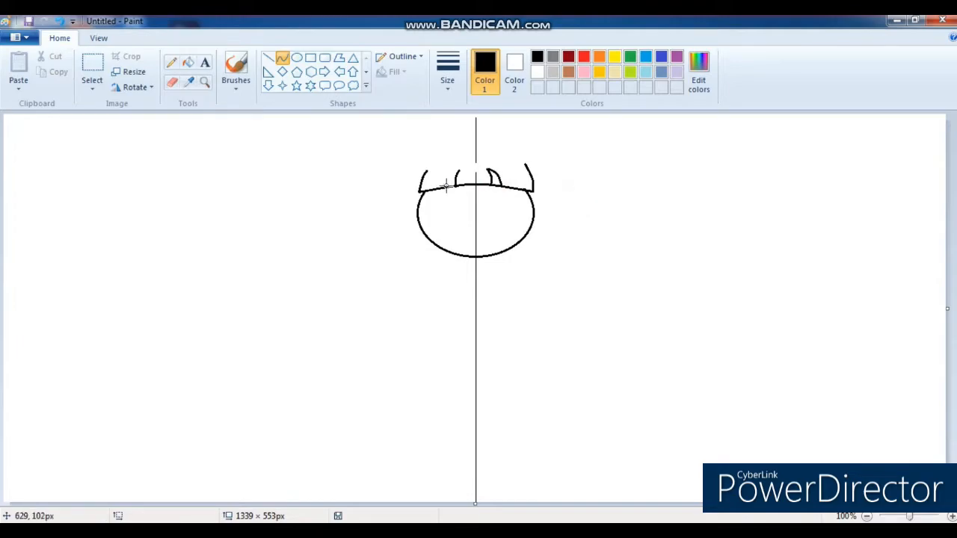
# Step: Complete the left fringe notch with an outer curve and erase the fringe line inside both notches
pyautogui.moveTo(446, 187); pyautogui.dragTo(457, 171)
pyautogui.click(449, 176)
pyautogui.click(658, 171)
pyautogui.click(173, 83)
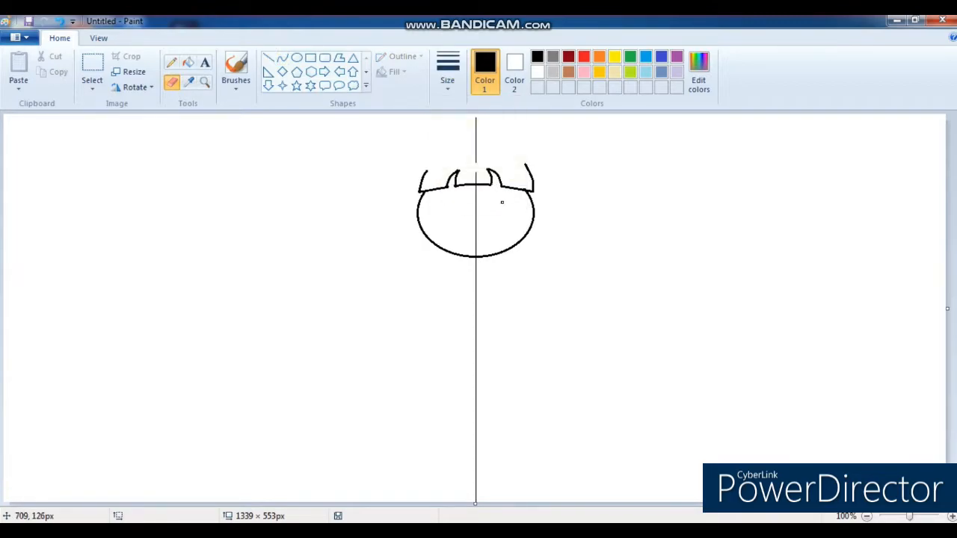
# Step: Draw an ellipse of about 294 × 203 px around the head and erase its upper half
pyautogui.click(297, 57)
pyautogui.moveTo(385, 134)
pyautogui.mouseDown()
pyautogui.moveTo(405, 229)
pyautogui.moveTo(587, 277)
pyautogui.moveTo(553, 240)
pyautogui.mouseUp()
pyautogui.moveTo(581, 192); pyautogui.dragTo(580, 194)
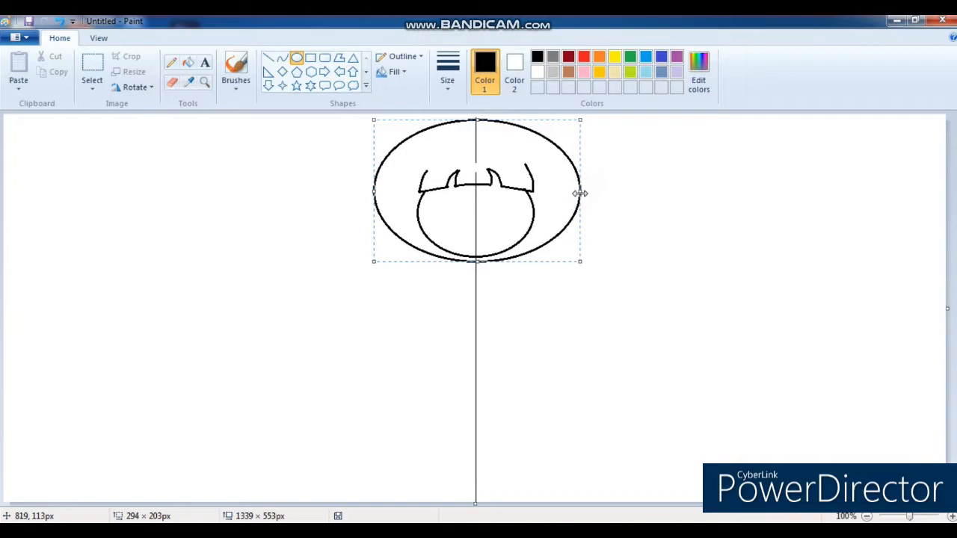
pyautogui.click(616, 277)
pyautogui.click(171, 82)
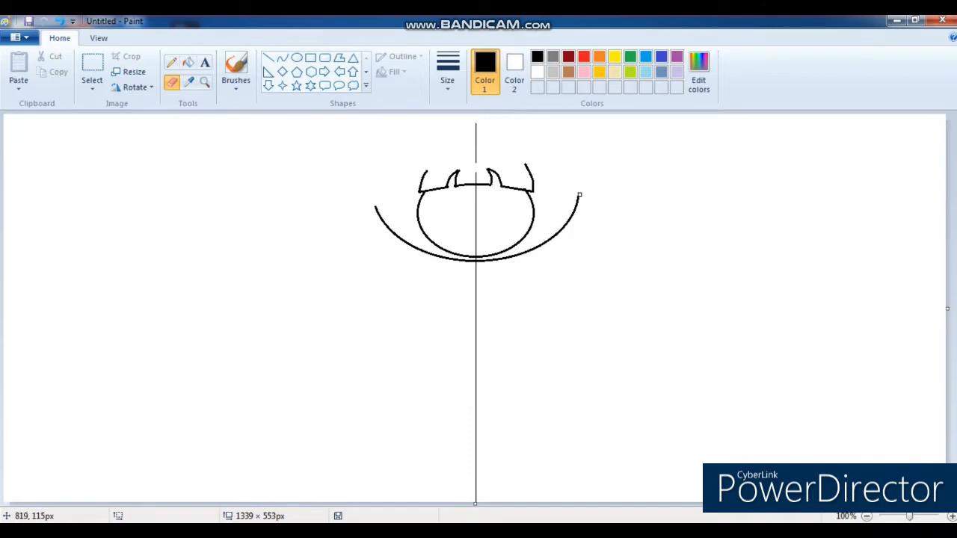
# Step: Draw the two outer hair curves from the ends of the lower arc up towards the crown
pyautogui.click(282, 58)
pyautogui.moveTo(375, 207)
pyautogui.mouseDown()
pyautogui.moveTo(449, 132)
pyautogui.moveTo(412, 149)
pyautogui.moveTo(463, 133)
pyautogui.moveTo(577, 198)
pyautogui.mouseUp()
pyautogui.click(641, 179)
pyautogui.moveTo(506, 201)
pyautogui.mouseDown()
pyautogui.moveTo(519, 145)
pyautogui.moveTo(536, 146)
pyautogui.mouseUp()
pyautogui.click(666, 149)
# Step: Add a small V-shaped tuft of hair at the crown using short curves
pyautogui.moveTo(465, 138)
pyautogui.mouseDown()
pyautogui.moveTo(474, 145)
pyautogui.moveTo(485, 135)
pyautogui.moveTo(475, 143)
pyautogui.moveTo(481, 124)
pyautogui.moveTo(475, 140)
pyautogui.moveTo(471, 124)
pyautogui.mouseUp()
pyautogui.click(470, 140)
pyautogui.click(479, 134)
pyautogui.click(479, 134)
pyautogui.click(532, 114)
pyautogui.click(472, 132)
pyautogui.click(473, 132)
pyautogui.click(690, 164)
# Step: Draw the inner lower curves of the left hair side, from its outer tip to the cheek
pyautogui.moveTo(376, 208)
pyautogui.mouseDown()
pyautogui.moveTo(414, 215)
pyautogui.moveTo(416, 231)
pyautogui.moveTo(415, 216)
pyautogui.mouseUp()
pyautogui.click(394, 224)
pyautogui.click(394, 224)
pyautogui.click(393, 258)
pyautogui.click(414, 219)
pyautogui.click(626, 224)
# Step: Draw the matching inner lower curves of the right hair side and erase the leftover line pieces
pyautogui.moveTo(540, 228); pyautogui.dragTo(577, 199)
pyautogui.click(557, 218)
pyautogui.click(558, 218)
pyautogui.click(637, 245)
pyautogui.moveTo(542, 229)
pyautogui.mouseDown()
pyautogui.moveTo(536, 216)
pyautogui.moveTo(540, 227)
pyautogui.mouseUp()
pyautogui.click(540, 227)
pyautogui.click(551, 248)
pyautogui.click(174, 84)
# Step: Draw the left eye with a curved lower lid and an oval of about 32 × 37 px over it
pyautogui.click(281, 58)
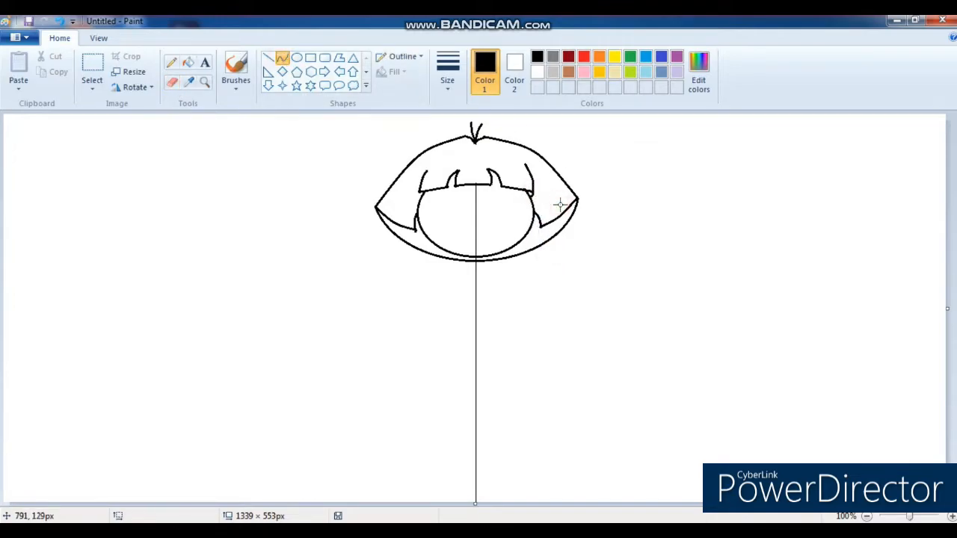
pyautogui.click(447, 71)
pyautogui.click(485, 148)
pyautogui.moveTo(437, 212); pyautogui.dragTo(457, 211)
pyautogui.click(297, 57)
pyautogui.moveTo(438, 201); pyautogui.dragTo(459, 219)
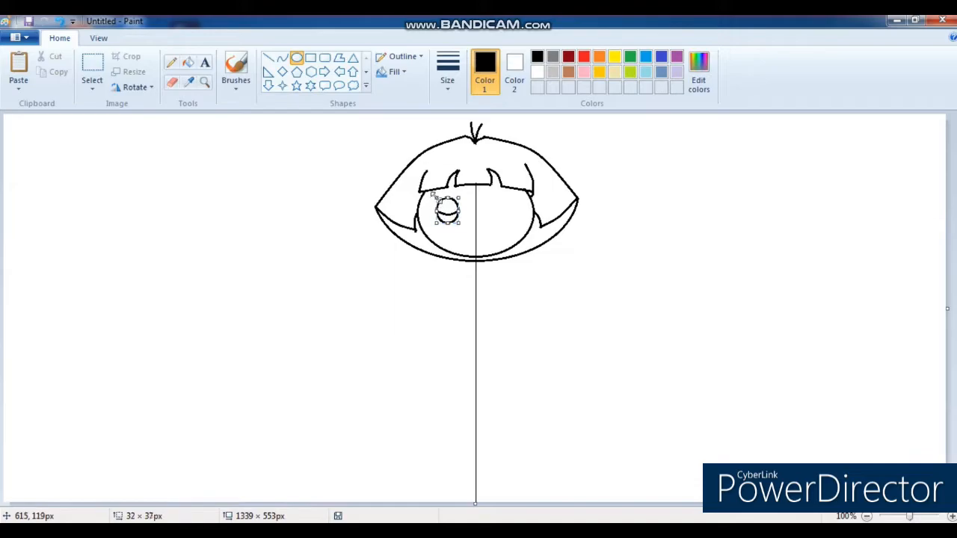
pyautogui.click(460, 237)
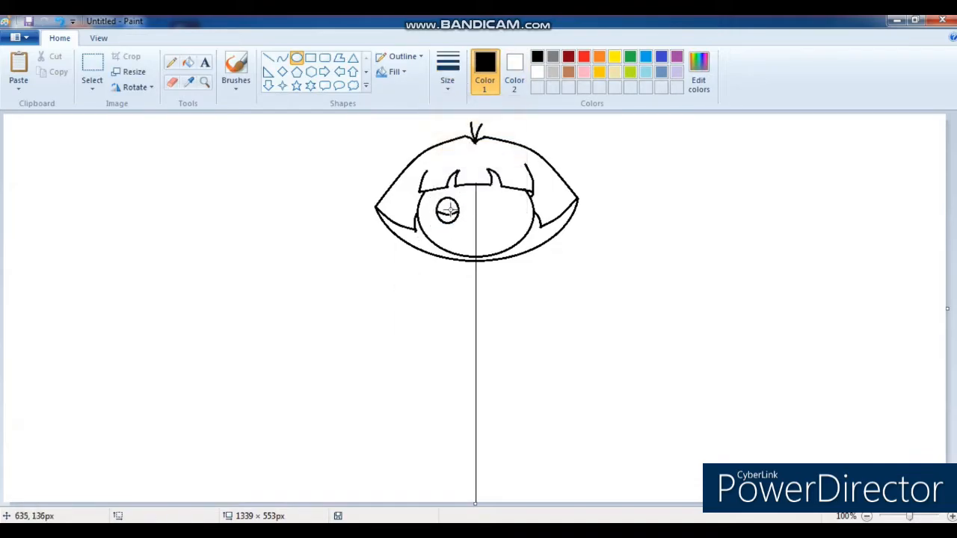
# Step: Add an iris and pupil inside the left eye and erase the eye outline below the lower lid
pyautogui.moveTo(453, 216); pyautogui.dragTo(463, 227)
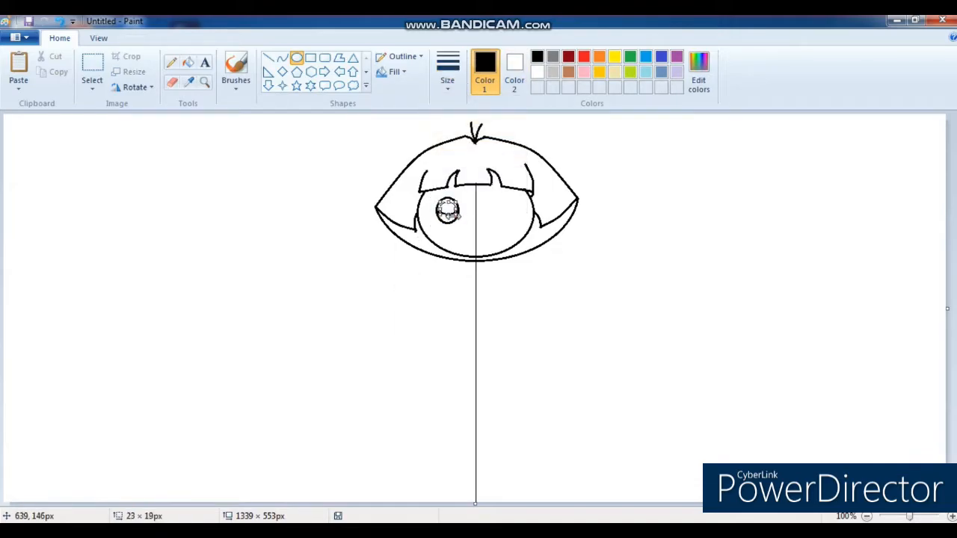
pyautogui.click(443, 325)
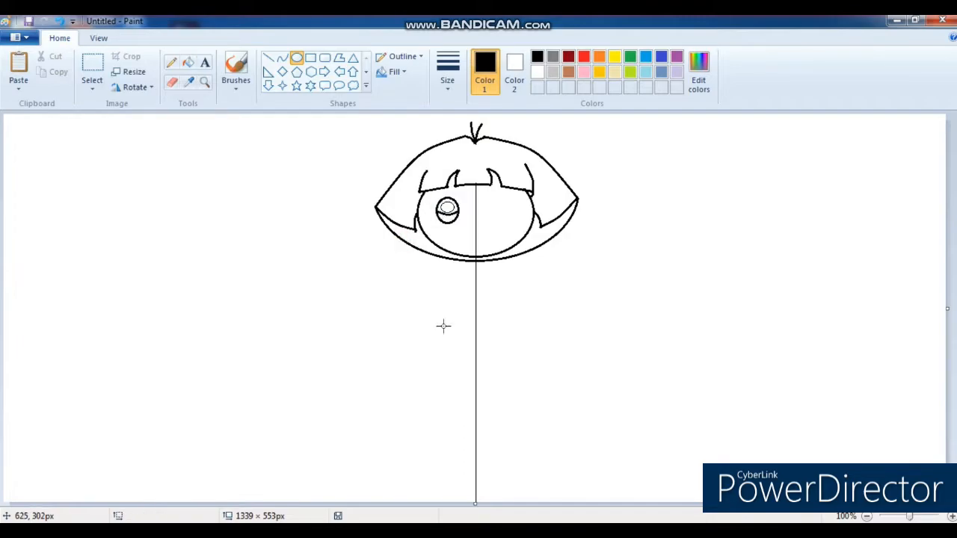
pyautogui.moveTo(456, 215); pyautogui.dragTo(437, 202)
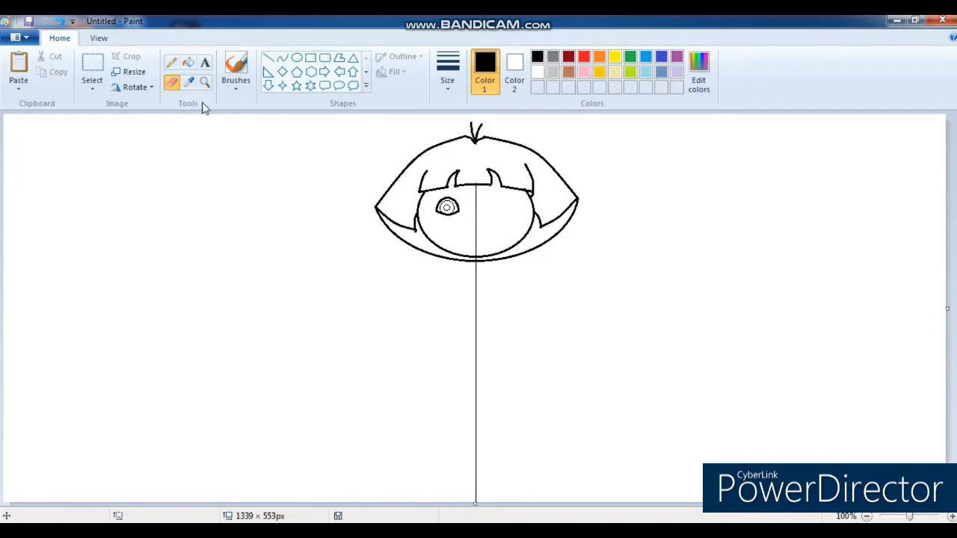
# Step: Copy the left eye and paste the duplicate on the right half of the face
pyautogui.click(92, 75)
pyautogui.moveTo(431, 195); pyautogui.dragTo(463, 217)
pyautogui.hotkey('ctrl', 'c')
pyautogui.hotkey('ctrl', 'v')
pyautogui.moveTo(19, 123); pyautogui.dragTo(502, 207)
pyautogui.press('Escape')
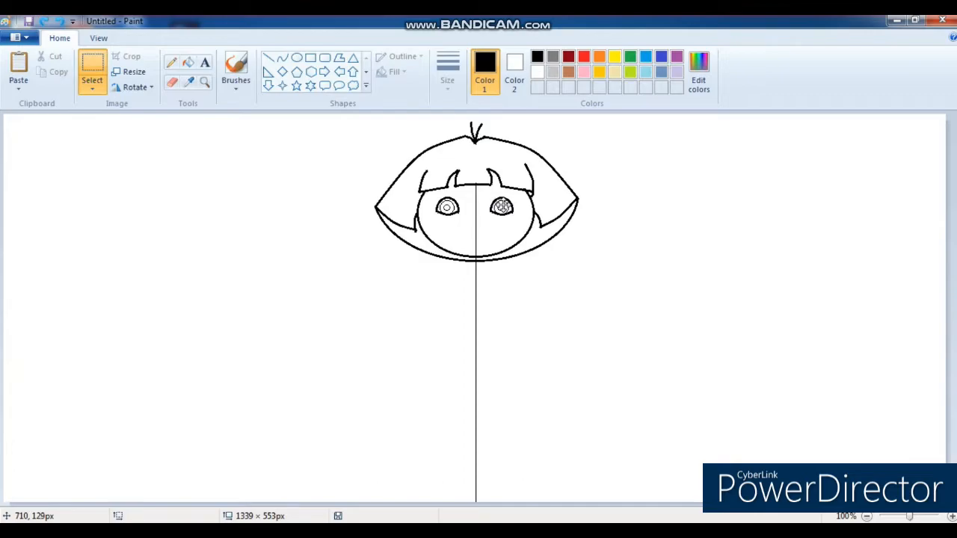
# Step: Draw the small curved nose and the smiling mouth on the face with the Curve tool
pyautogui.click(282, 58)
pyautogui.click(447, 73)
pyautogui.click(479, 141)
pyautogui.moveTo(471, 221)
pyautogui.mouseDown()
pyautogui.moveTo(480, 213)
pyautogui.moveTo(474, 230)
pyautogui.moveTo(491, 231)
pyautogui.moveTo(476, 237)
pyautogui.mouseUp()
pyautogui.click(476, 219)
pyautogui.click(476, 220)
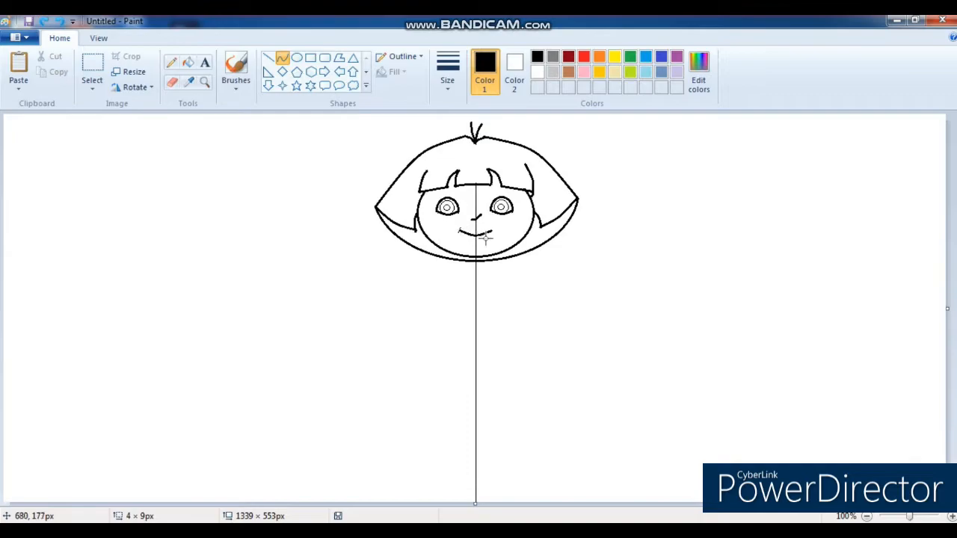
pyautogui.click(459, 230)
# Step: Change the line thickness and draw the short chin curve, plus the neck and collar below the head
pyautogui.click(447, 83)
pyautogui.click(457, 137)
pyautogui.moveTo(473, 247); pyautogui.dragTo(478, 246)
pyautogui.click(475, 247)
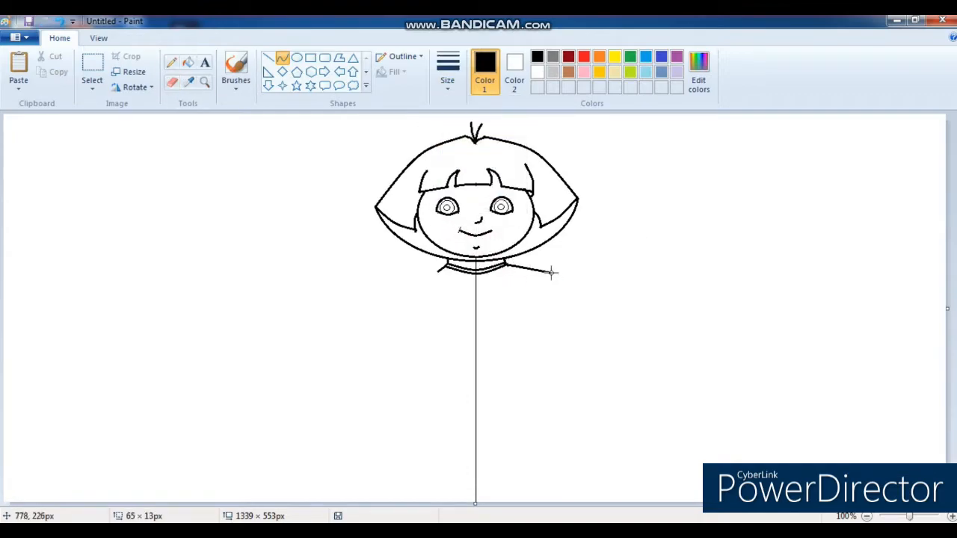
# Step: Draw the curved shoulders and the short sleeves with their cuffs on both sides of the neck
pyautogui.moveTo(551, 271)
pyautogui.mouseDown()
pyautogui.moveTo(557, 279)
pyautogui.moveTo(538, 263)
pyautogui.moveTo(558, 279)
pyautogui.moveTo(554, 289)
pyautogui.mouseUp()
pyautogui.click(573, 309)
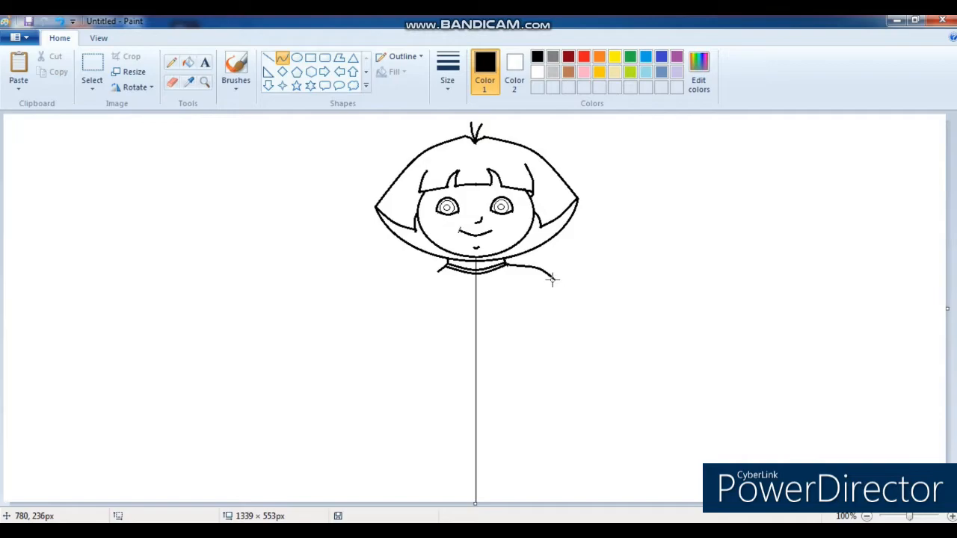
pyautogui.moveTo(560, 291)
pyautogui.mouseDown()
pyautogui.moveTo(555, 275)
pyautogui.moveTo(563, 275)
pyautogui.mouseUp()
pyautogui.click(595, 294)
pyautogui.moveTo(530, 302); pyautogui.dragTo(565, 293)
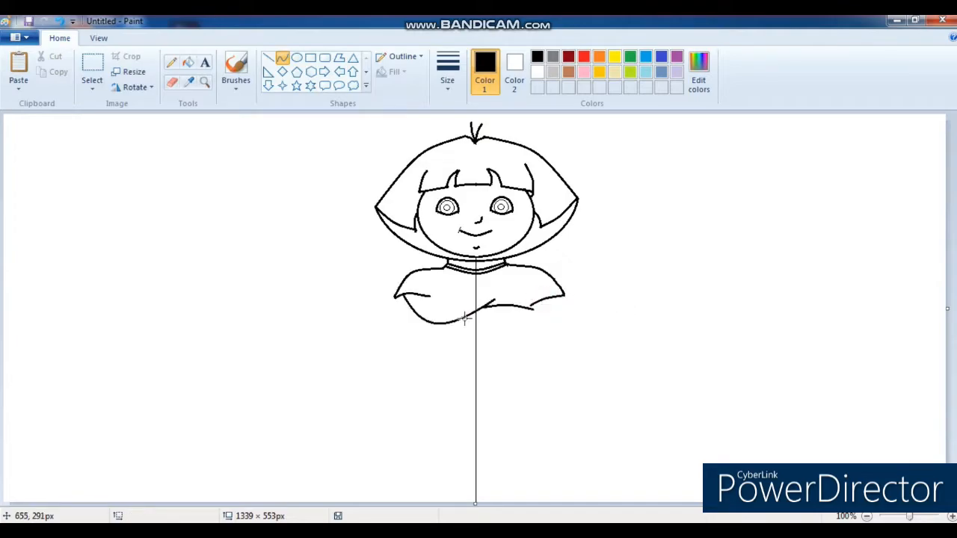
# Step: Outline the crossed forearms below the sleeves with curves and erase the stray line pieces
pyautogui.click(500, 334)
pyautogui.moveTo(481, 316)
pyautogui.mouseDown()
pyautogui.moveTo(559, 296)
pyautogui.moveTo(538, 321)
pyautogui.moveTo(551, 331)
pyautogui.moveTo(557, 318)
pyautogui.moveTo(560, 330)
pyautogui.mouseUp()
pyautogui.moveTo(425, 300)
pyautogui.mouseDown()
pyautogui.moveTo(485, 290)
pyautogui.moveTo(447, 293)
pyautogui.moveTo(528, 297)
pyautogui.moveTo(531, 307)
pyautogui.moveTo(506, 275)
pyautogui.moveTo(527, 307)
pyautogui.moveTo(482, 284)
pyautogui.mouseUp()
pyautogui.click(447, 293)
pyautogui.click(405, 360)
pyautogui.click(510, 290)
pyautogui.click(628, 282)
pyautogui.click(173, 82)
# Step: Draw a small flower of ovals to the right of the figure, with blue petals and a yellow centre
pyautogui.click(297, 57)
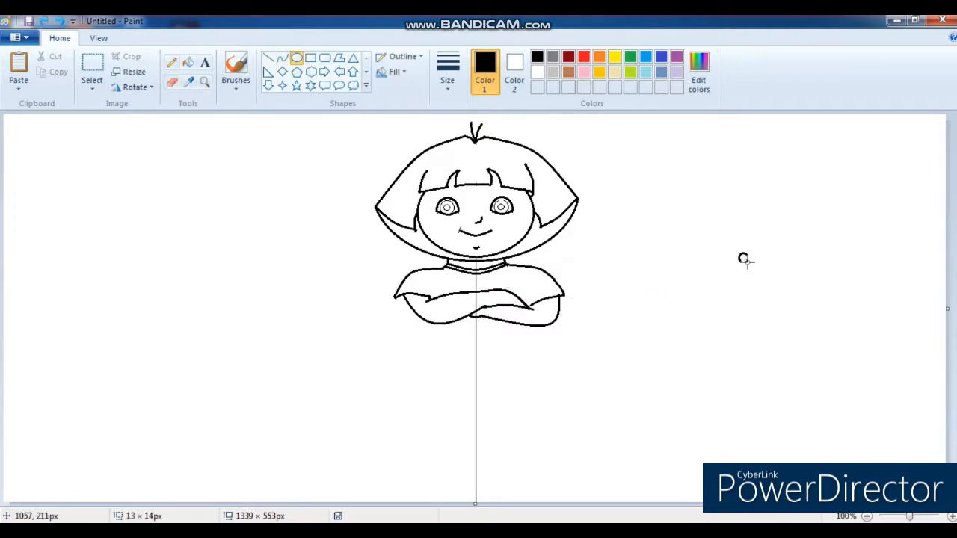
pyautogui.moveTo(750, 248)
pyautogui.mouseDown()
pyautogui.moveTo(759, 259)
pyautogui.moveTo(746, 246)
pyautogui.mouseUp()
pyautogui.click(646, 56)
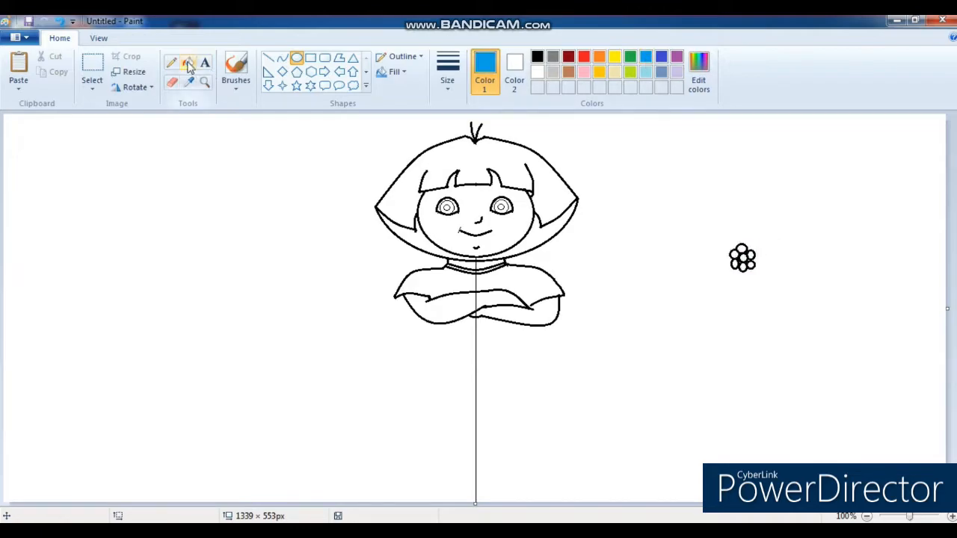
pyautogui.click(188, 62)
pyautogui.click(742, 250)
pyautogui.click(735, 256)
pyautogui.click(736, 264)
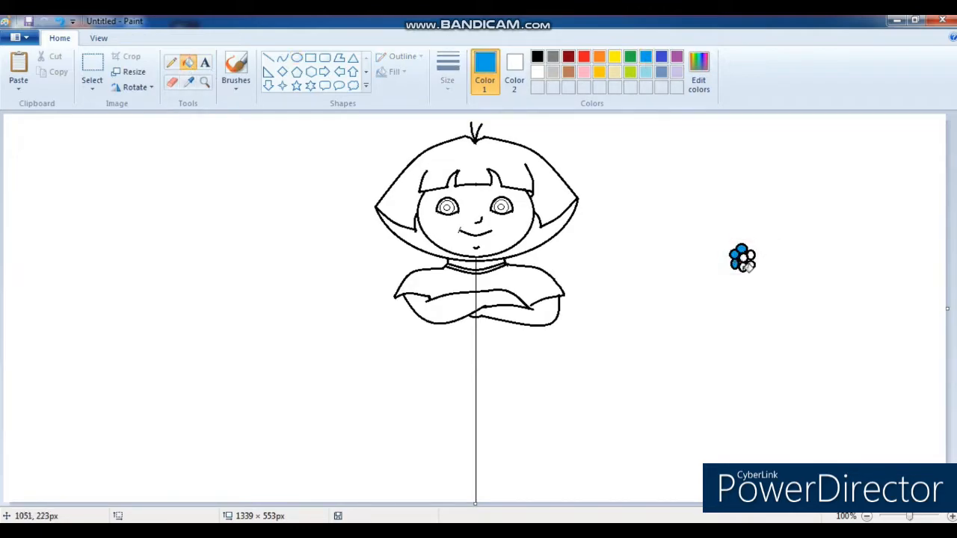
pyautogui.click(614, 56)
pyautogui.click(743, 257)
# Step: Move the flower onto the crossed arms and make the selection transparent
pyautogui.click(92, 74)
pyautogui.moveTo(719, 240)
pyautogui.mouseDown()
pyautogui.moveTo(767, 276)
pyautogui.moveTo(487, 336)
pyautogui.moveTo(518, 314)
pyautogui.moveTo(487, 289)
pyautogui.mouseUp()
pyautogui.click(92, 88)
pyautogui.click(146, 215)
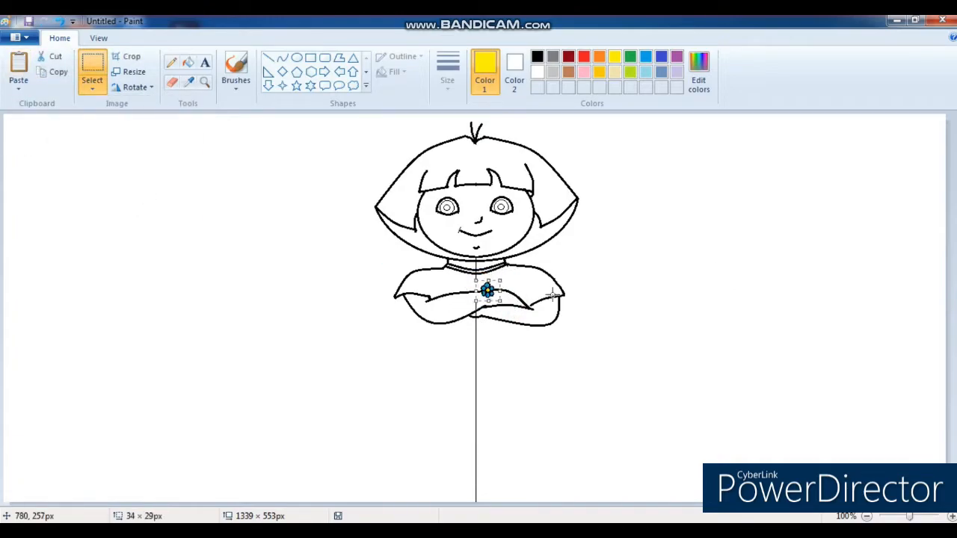
# Step: Draw a short diagonal chain of three small yellow beads in the empty area beside the figure
pyautogui.click(297, 57)
pyautogui.click(537, 57)
pyautogui.click(615, 57)
pyautogui.click(188, 62)
pyautogui.click(717, 262)
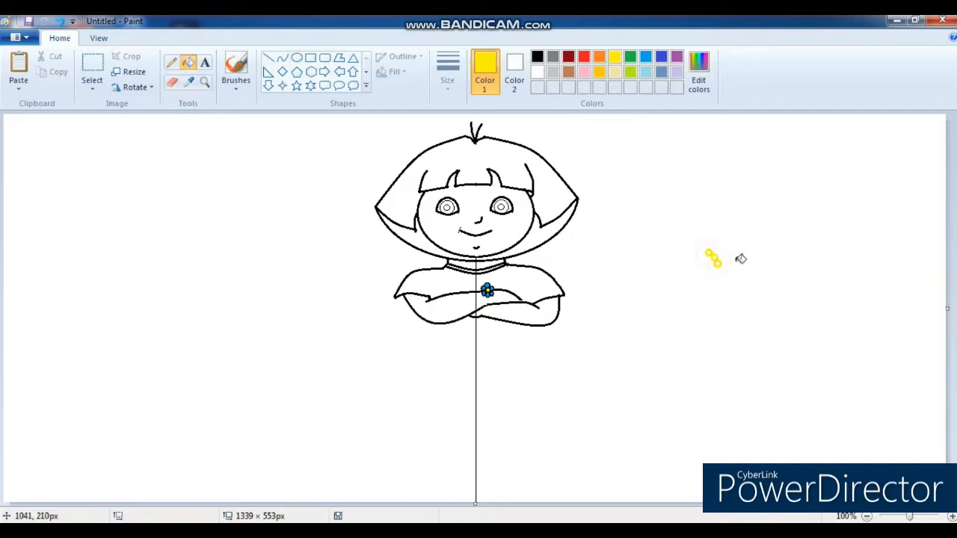
# Step: Cut out the yellow bead chain and paste it beside the flower on the wrist as a bracelet
pyautogui.click(93, 63)
pyautogui.moveTo(700, 244); pyautogui.dragTo(730, 275)
pyautogui.click(94, 88)
pyautogui.click(57, 57)
pyautogui.click(18, 65)
pyautogui.moveTo(21, 128); pyautogui.dragTo(503, 315)
pyautogui.click(522, 316)
# Step: Draw both sides of the shirt below the arms and its slanted lower hem
pyautogui.moveTo(413, 315); pyautogui.dragTo(411, 360)
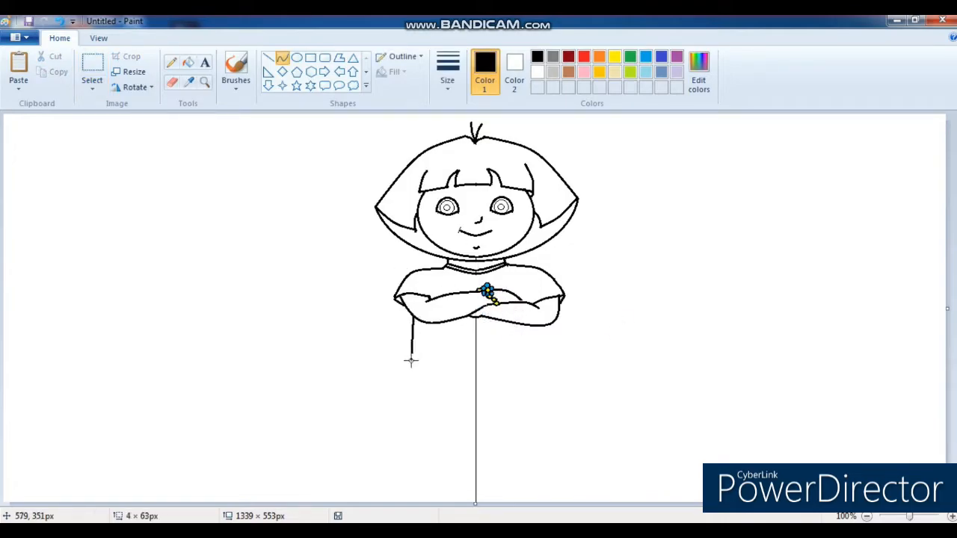
pyautogui.click(411, 329)
pyautogui.click(582, 363)
pyautogui.moveTo(554, 321); pyautogui.dragTo(554, 343)
pyautogui.click(628, 335)
pyautogui.moveTo(412, 357)
pyautogui.mouseDown()
pyautogui.moveTo(554, 345)
pyautogui.moveTo(520, 345)
pyautogui.mouseUp()
pyautogui.click(444, 362)
# Step: Draw the curved outer hip lines of the shorts below both ends of the shirt hem
pyautogui.moveTo(412, 358); pyautogui.dragTo(426, 394)
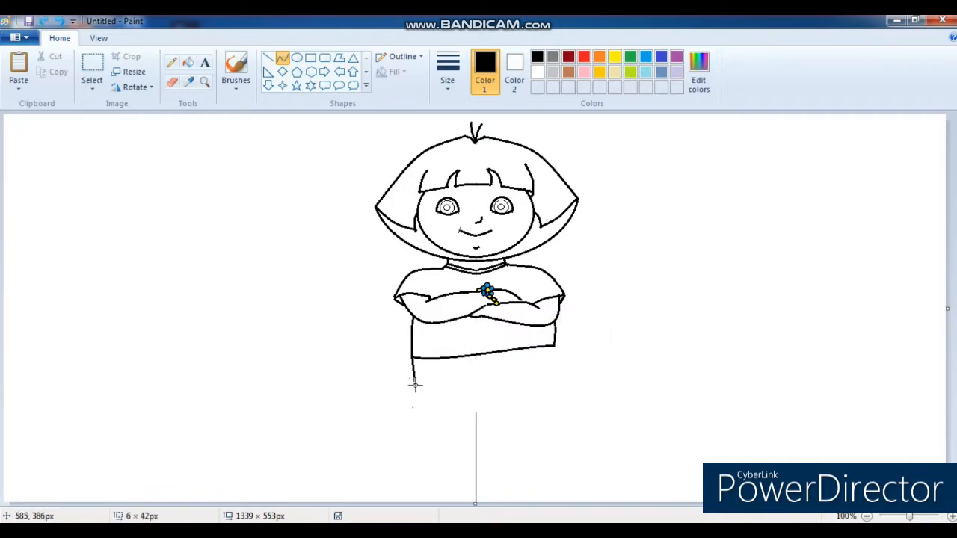
pyautogui.click(418, 384)
pyautogui.click(418, 384)
pyautogui.click(553, 349)
pyautogui.moveTo(554, 347)
pyautogui.mouseDown()
pyautogui.moveTo(544, 391)
pyautogui.moveTo(555, 369)
pyautogui.moveTo(536, 350)
pyautogui.moveTo(553, 369)
pyautogui.mouseUp()
pyautogui.click(556, 353)
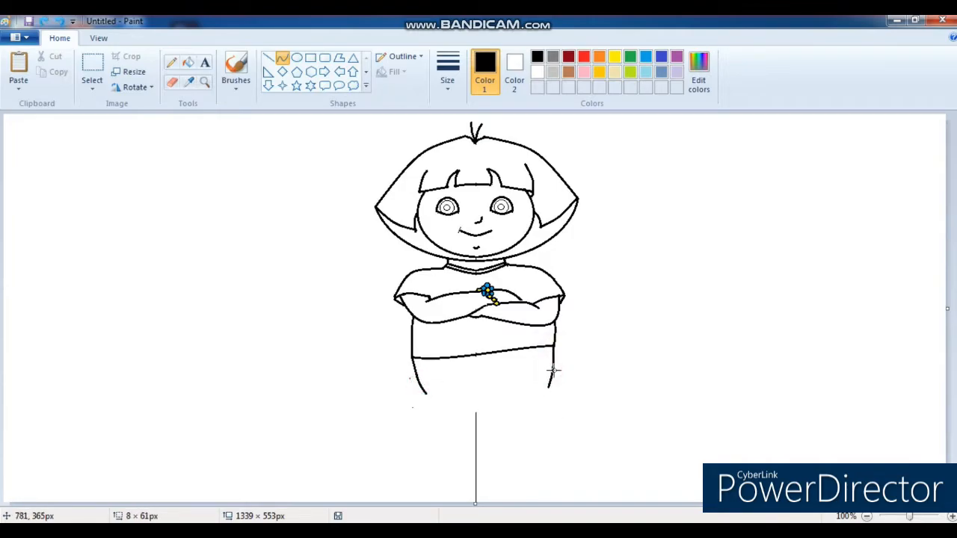
# Step: Add a waist curve below the right half of the shirt hem and extend both outer lines of the shorts
pyautogui.moveTo(473, 356)
pyautogui.mouseDown()
pyautogui.moveTo(553, 353)
pyautogui.moveTo(533, 359)
pyautogui.mouseUp()
pyautogui.click(533, 359)
pyautogui.click(589, 386)
pyautogui.moveTo(426, 390); pyautogui.dragTo(426, 411)
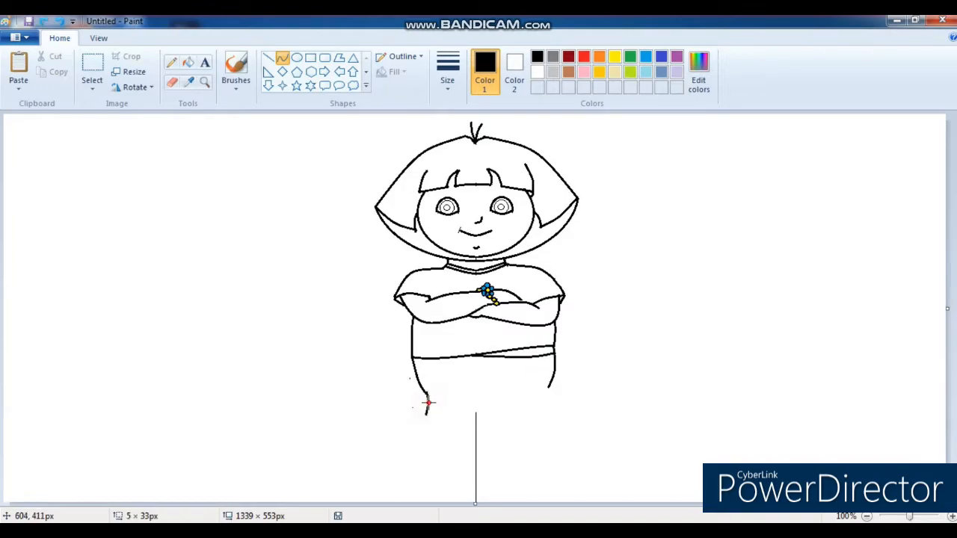
pyautogui.moveTo(550, 383); pyautogui.dragTo(551, 411)
pyautogui.click(597, 412)
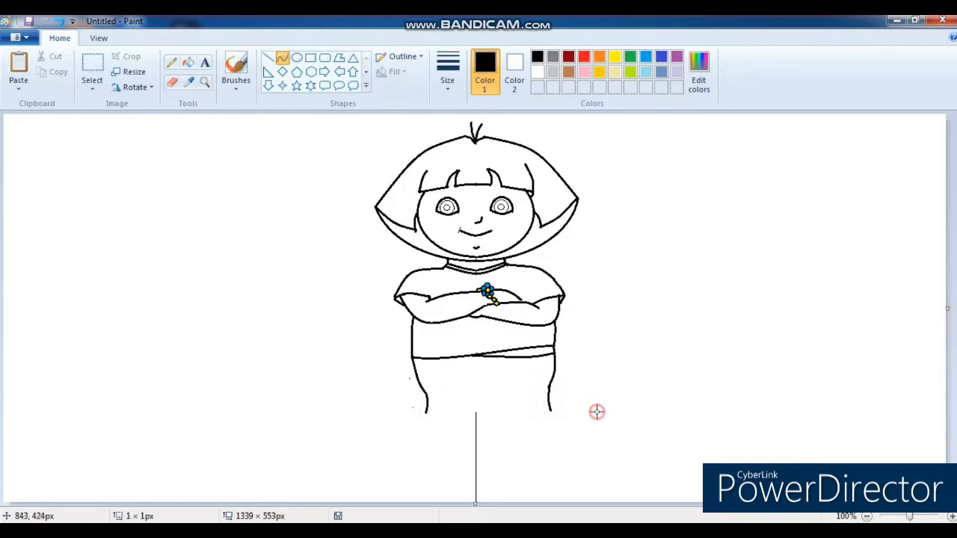
# Step: Draw the curved hem of the left shorts leg and undo the stray mark beside it
pyautogui.moveTo(425, 415); pyautogui.dragTo(486, 414)
pyautogui.click(460, 418)
pyautogui.click(425, 415)
pyautogui.click(590, 457)
pyautogui.hotkey('ctrl', 'z')
# Step: Draw the inseam of the shorts and the curved hem of the right leg, undoing stray marks
pyautogui.moveTo(426, 413)
pyautogui.mouseDown()
pyautogui.moveTo(487, 415)
pyautogui.moveTo(462, 421)
pyautogui.moveTo(488, 386)
pyautogui.moveTo(550, 415)
pyautogui.moveTo(509, 418)
pyautogui.moveTo(551, 410)
pyautogui.moveTo(528, 416)
pyautogui.mouseUp()
pyautogui.click(488, 403)
pyautogui.click(509, 394)
pyautogui.click(551, 414)
pyautogui.click(616, 413)
pyautogui.hotkey('ctrl', 'z')
pyautogui.click(529, 417)
# Step: Draw the left lower leg with two straight sides and a curved bottom edge, undoing stray marks
pyautogui.click(266, 57)
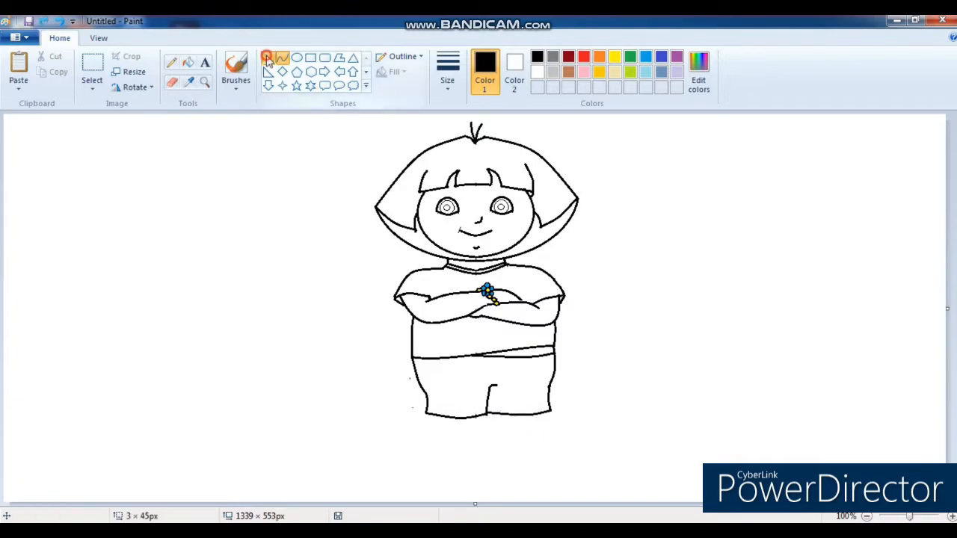
pyautogui.moveTo(438, 417); pyautogui.dragTo(439, 451)
pyautogui.moveTo(475, 417); pyautogui.dragTo(461, 453)
pyautogui.click(525, 453)
pyautogui.hotkey('ctrl', 'z')
pyautogui.click(282, 58)
pyautogui.click(457, 456)
pyautogui.click(524, 457)
pyautogui.hotkey('ctrl', 'z')
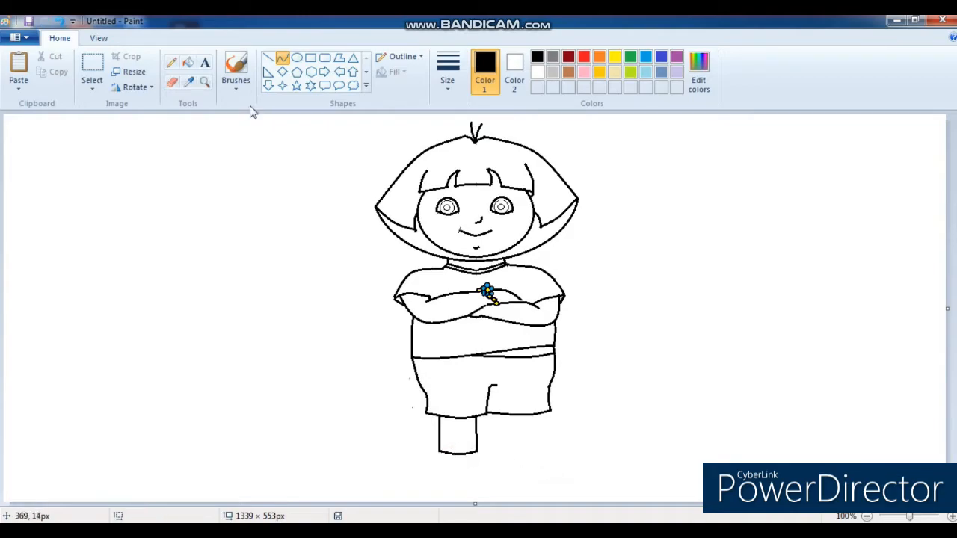
# Step: Sketch a ruffled sock freehand below the left leg and outline the ankle cuff beneath it
pyautogui.click(171, 62)
pyautogui.moveTo(448, 460)
pyautogui.mouseDown()
pyautogui.moveTo(483, 447)
pyautogui.moveTo(438, 465)
pyautogui.moveTo(481, 471)
pyautogui.moveTo(459, 477)
pyautogui.mouseUp()
pyautogui.click(267, 58)
pyautogui.click(590, 470)
pyautogui.click(592, 391)
pyautogui.click(281, 57)
pyautogui.click(561, 476)
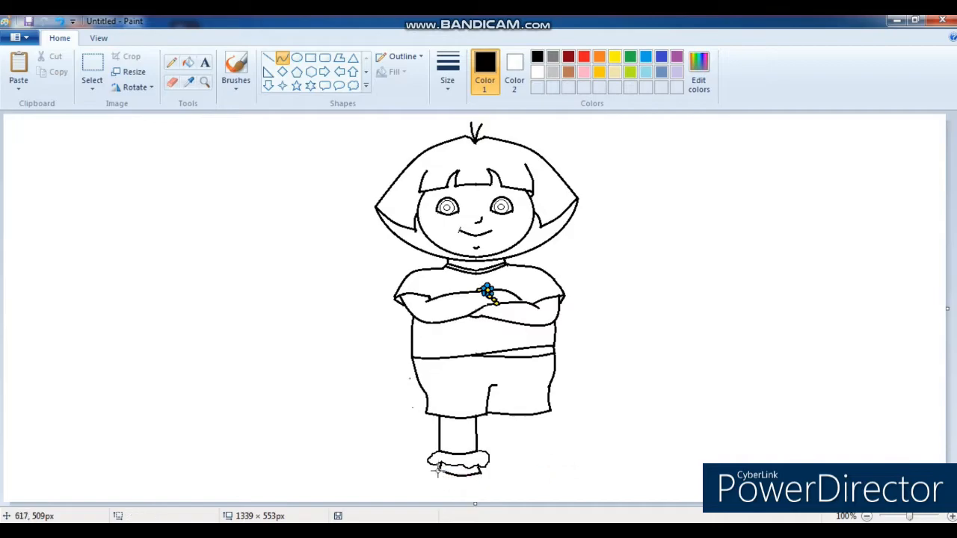
# Step: Extend the canvas height to 581 px and draw the left shoe with its sole and straps
pyautogui.moveTo(403, 494); pyautogui.dragTo(401, 498)
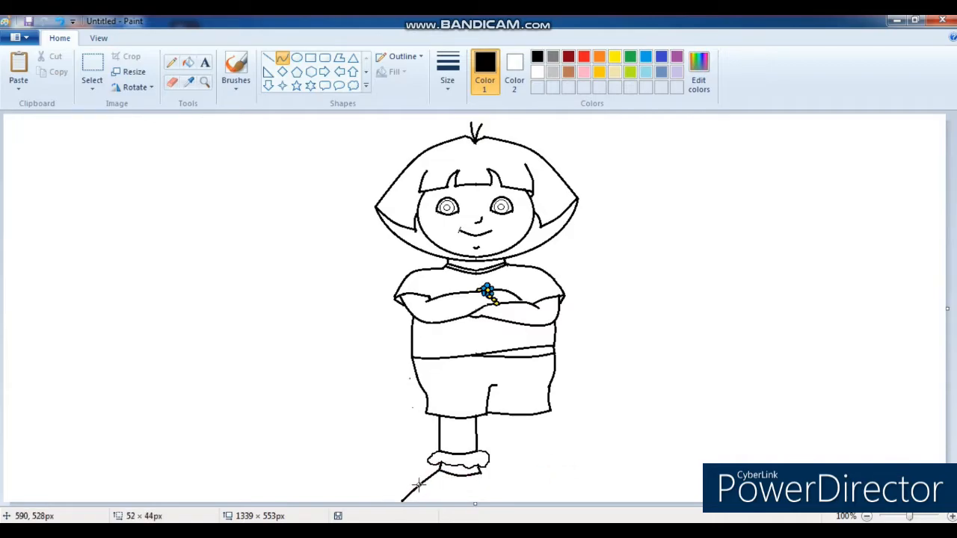
pyautogui.moveTo(474, 504); pyautogui.dragTo(475, 523)
pyautogui.moveTo(953, 416); pyautogui.dragTo(954, 449)
pyautogui.moveTo(479, 437)
pyautogui.mouseDown()
pyautogui.moveTo(483, 471)
pyautogui.moveTo(482, 442)
pyautogui.mouseUp()
pyautogui.click(483, 448)
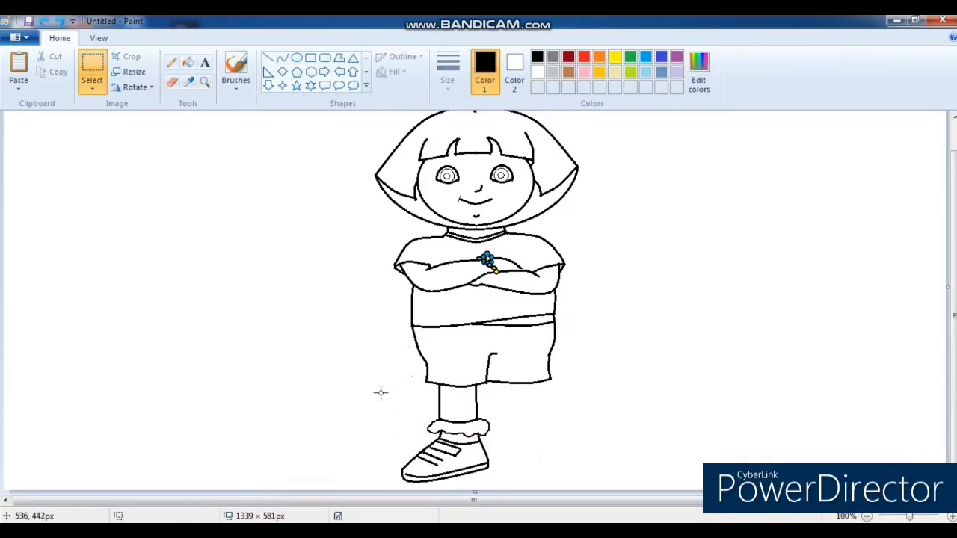
# Step: Duplicate the left lower leg with its sock and shoe, flip the copy horizontally, and place it below the right shorts leg
pyautogui.moveTo(381, 391); pyautogui.dragTo(496, 484)
pyautogui.hotkey('ctrl', 'c')
pyautogui.click(18, 68)
pyautogui.click(134, 87)
pyautogui.click(169, 165)
pyautogui.moveTo(67, 168); pyautogui.dragTo(547, 440)
pyautogui.click(662, 441)
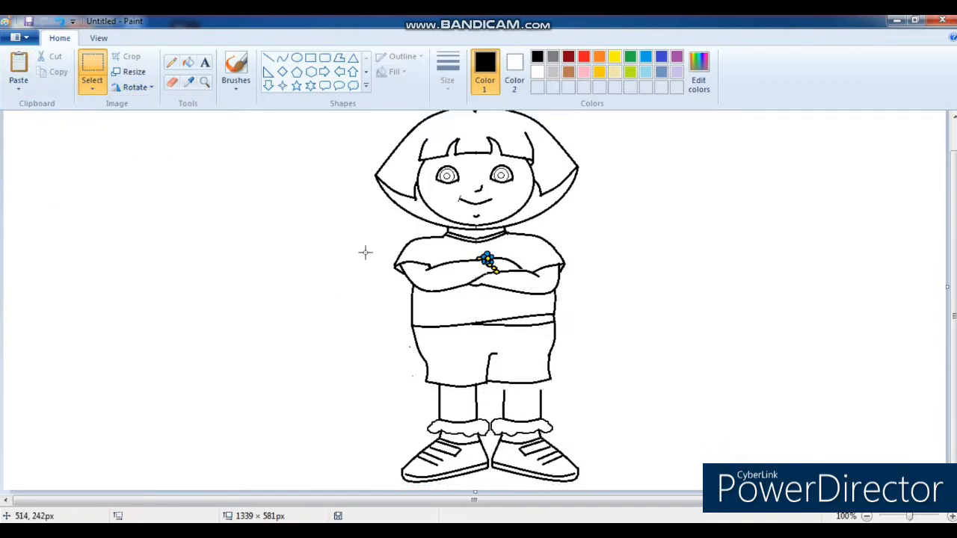
# Step: Draw the curved edges of the backpack strap over the left shoulder of the shirt
pyautogui.click(268, 58)
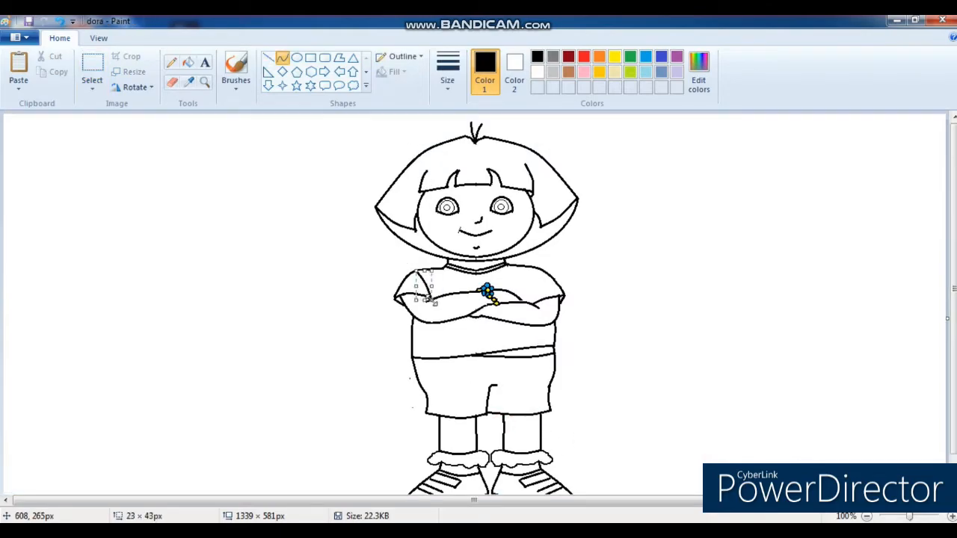
pyautogui.moveTo(435, 269); pyautogui.dragTo(438, 298)
pyautogui.click(438, 284)
pyautogui.click(437, 282)
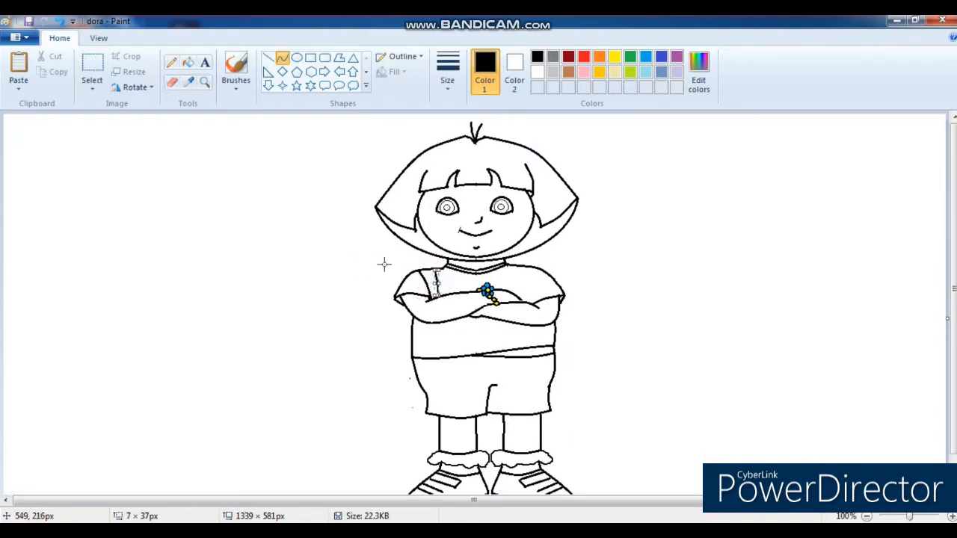
pyautogui.click(385, 265)
# Step: Draw the two curved edges of the backpack strap over the right shoulder, undoing stray marks
pyautogui.moveTo(537, 269); pyautogui.dragTo(524, 299)
pyautogui.click(526, 284)
pyautogui.click(526, 284)
pyautogui.click(597, 259)
pyautogui.moveTo(519, 265)
pyautogui.mouseDown()
pyautogui.moveTo(516, 295)
pyautogui.moveTo(522, 268)
pyautogui.mouseUp()
pyautogui.click(515, 276)
pyautogui.hotkey('ctrl', 'z')
pyautogui.click(514, 277)
pyautogui.click(630, 264)
pyautogui.hotkey('ctrl', 'z')
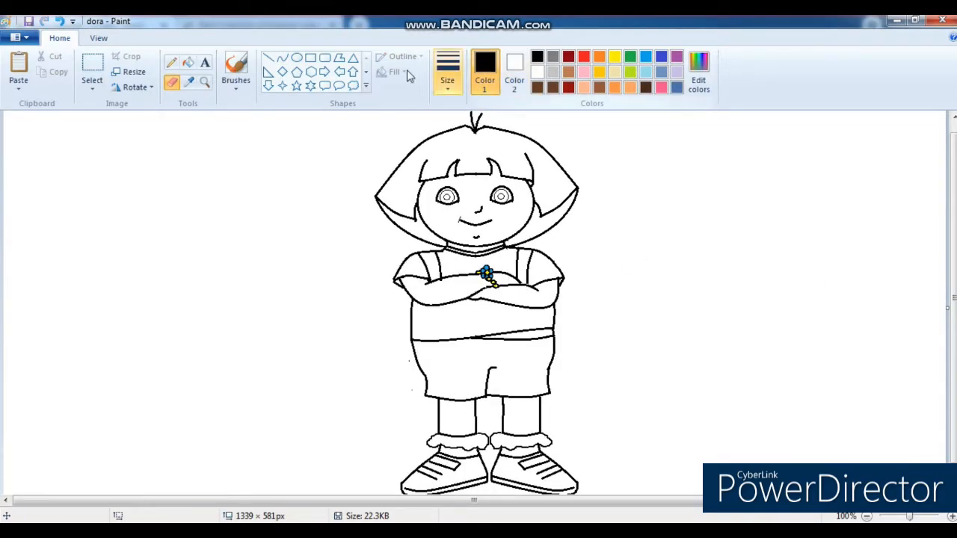
# Step: Fill the irises of both eyes with brown
pyautogui.click(188, 63)
pyautogui.click(568, 72)
pyautogui.click(507, 196)
pyautogui.click(453, 196)
# Step: Mix a dark brown by lowering the brown's luminance and fill all sections of the hair with it
pyautogui.click(699, 75)
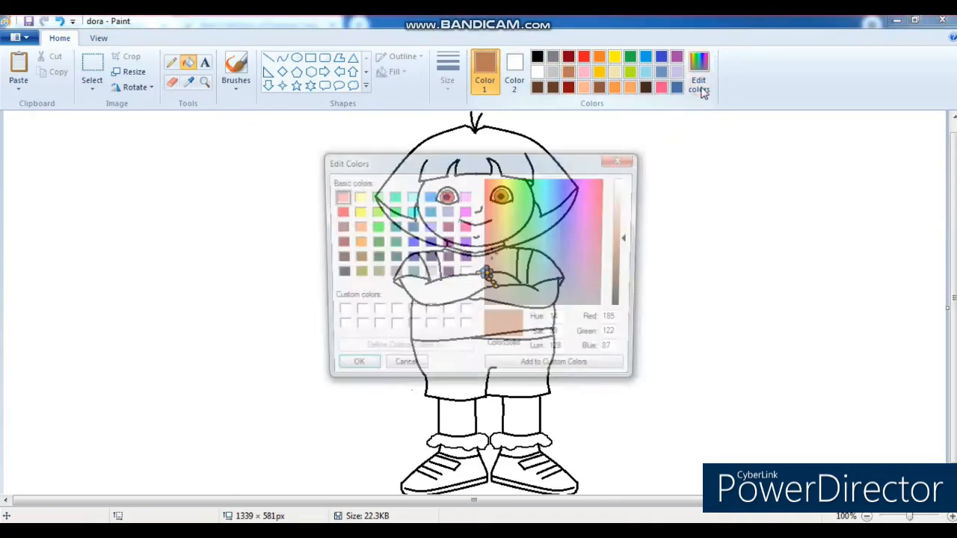
pyautogui.click(632, 277)
pyautogui.moveTo(630, 277); pyautogui.dragTo(630, 282)
pyautogui.click(350, 369)
pyautogui.click(554, 193)
pyautogui.click(550, 223)
pyautogui.click(409, 230)
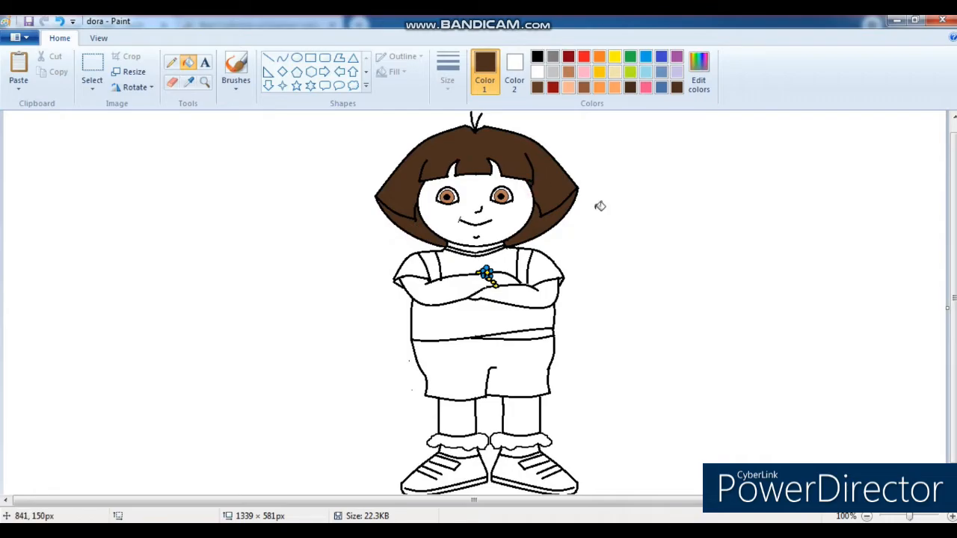
# Step: Mix a light orange skin tone (RGB 255, 160, 98) and fill the face and the crossed arms with it
pyautogui.click(599, 57)
pyautogui.click(699, 75)
pyautogui.click(630, 217)
pyautogui.moveTo(630, 216); pyautogui.dragTo(630, 219)
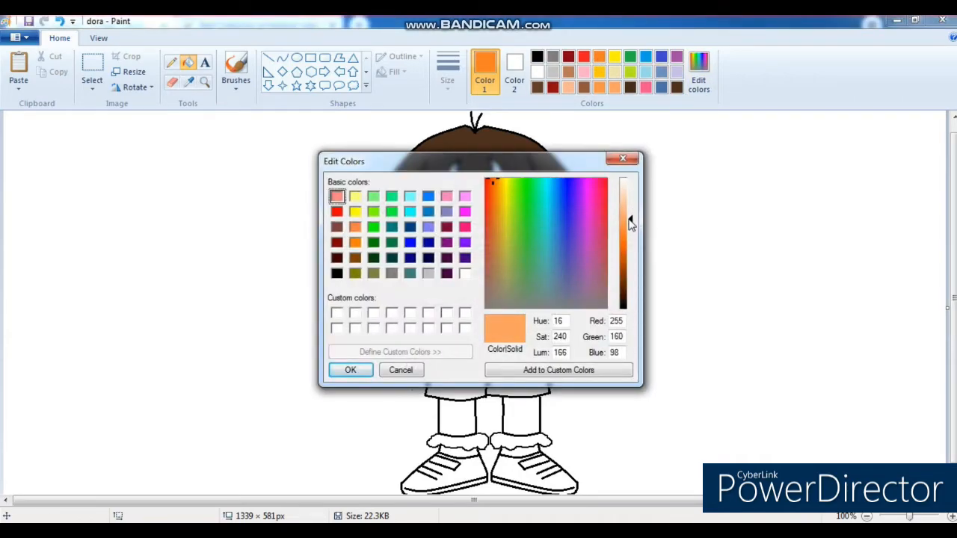
pyautogui.click(350, 369)
pyautogui.click(509, 220)
pyautogui.click(441, 292)
pyautogui.click(523, 295)
pyautogui.click(508, 278)
# Step: Fill the neck, the exposed waist strip and both lower legs with the light orange skin tone
pyautogui.click(479, 249)
pyautogui.click(531, 334)
pyautogui.click(528, 404)
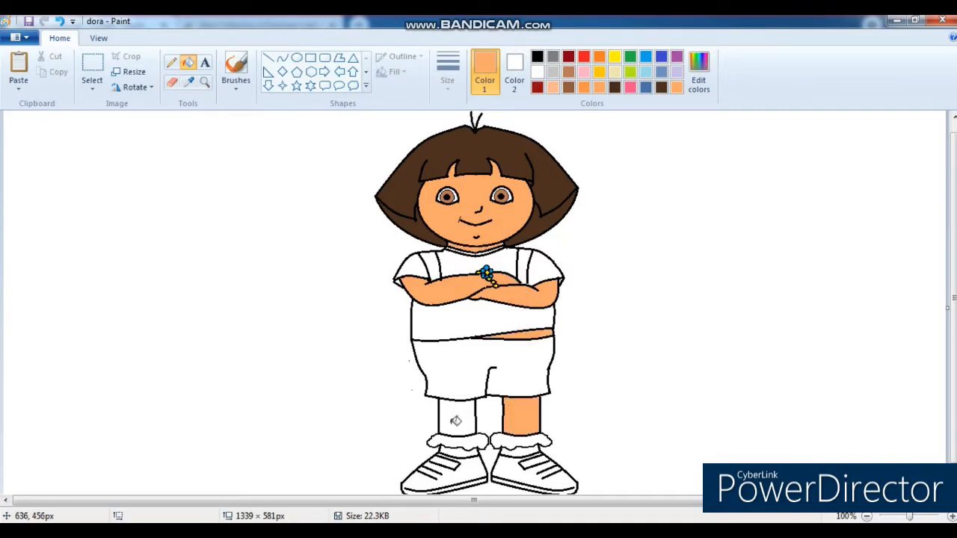
pyautogui.click(456, 420)
# Step: Mix a deeper pink from rose and fill the shirt body and sleeves with it, undoing a misplaced fill
pyautogui.click(584, 71)
pyautogui.click(706, 91)
pyautogui.moveTo(630, 207); pyautogui.dragTo(630, 228)
pyautogui.click(353, 370)
pyautogui.click(473, 318)
pyautogui.click(546, 281)
pyautogui.hotkey('ctrl', 'z')
pyautogui.click(546, 274)
pyautogui.click(479, 263)
pyautogui.click(414, 261)
pyautogui.click(398, 282)
pyautogui.click(561, 281)
# Step: Fill the shorts with orange and both ruffled socks with yellow
pyautogui.click(599, 56)
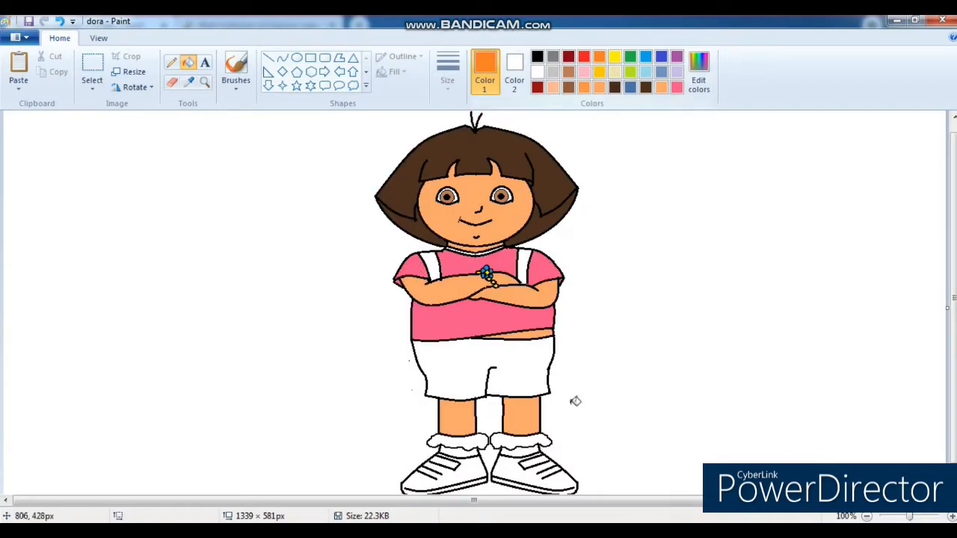
pyautogui.click(513, 361)
pyautogui.click(614, 56)
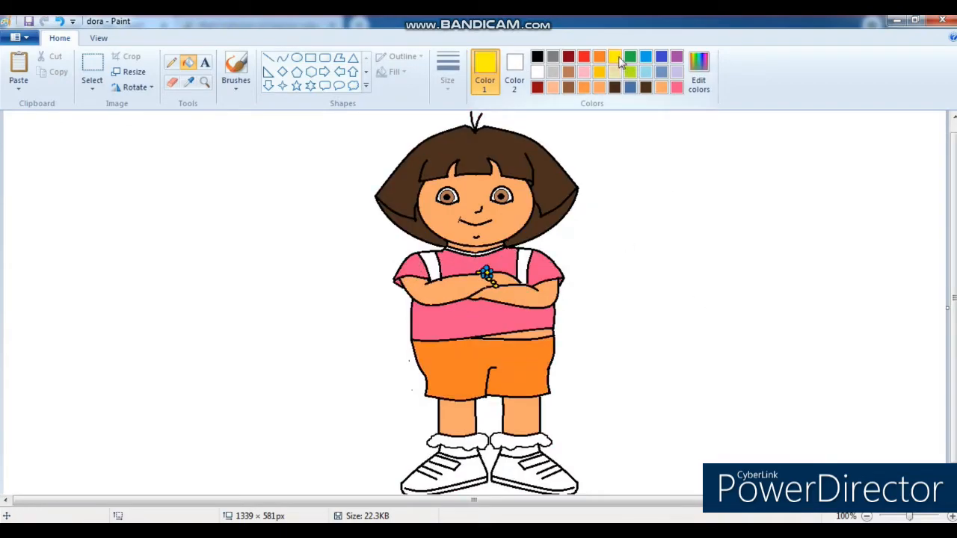
pyautogui.click(510, 440)
pyautogui.click(477, 444)
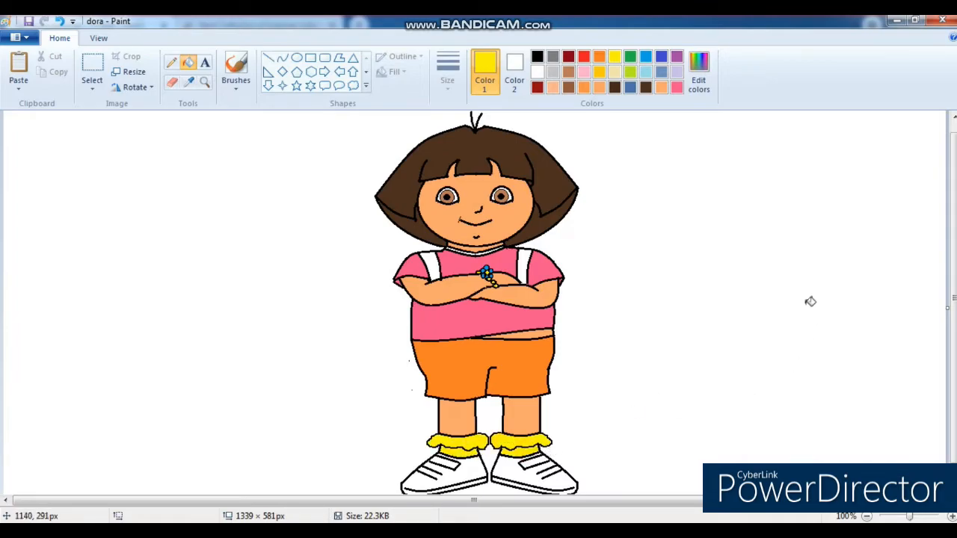
# Step: Mix a dark blue (RGB 64, 97, 140) and fill both backpack straps with it
pyautogui.click(691, 74)
pyautogui.moveTo(630, 224); pyautogui.dragTo(630, 256)
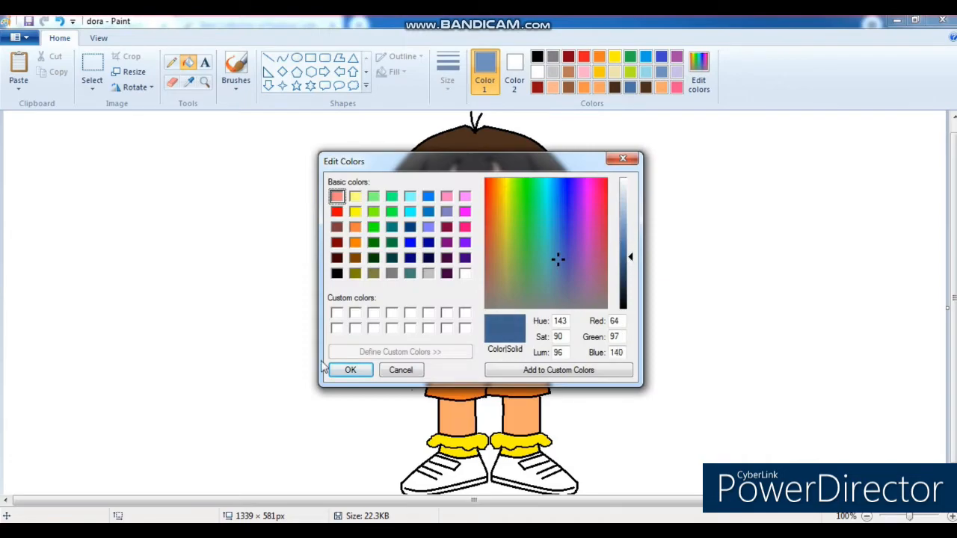
pyautogui.click(350, 369)
pyautogui.click(527, 266)
pyautogui.click(430, 265)
# Step: Outline the visible backpack corners behind both shoulders with black curves, undoing a stray mark
pyautogui.click(537, 57)
pyautogui.click(282, 57)
pyautogui.moveTo(415, 245); pyautogui.dragTo(417, 244)
pyautogui.moveTo(535, 252); pyautogui.dragTo(534, 242)
pyautogui.hotkey('ctrl', 'z')
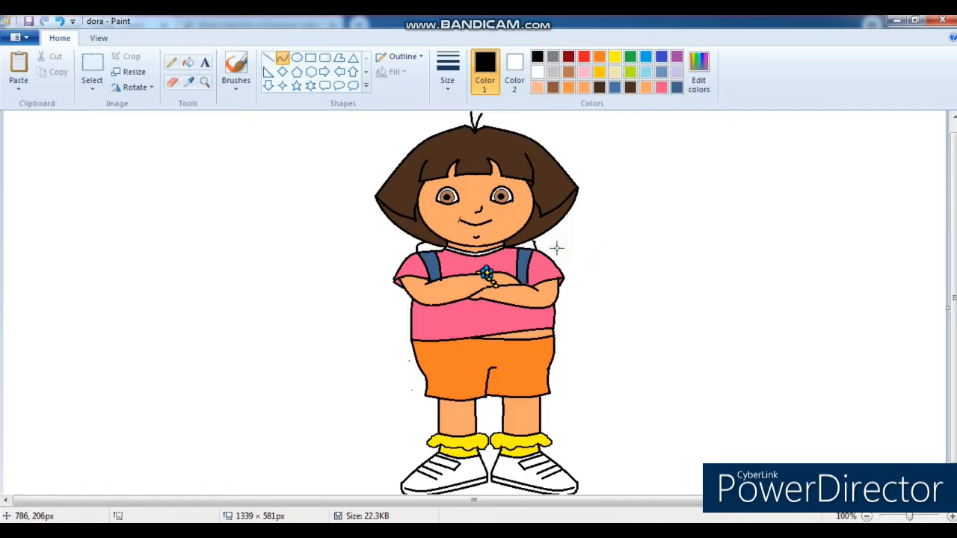
# Step: Fill the backpack corners behind the shoulders with the dark blue of the straps
pyautogui.click(677, 87)
pyautogui.click(188, 62)
pyautogui.click(430, 247)
pyautogui.click(537, 252)
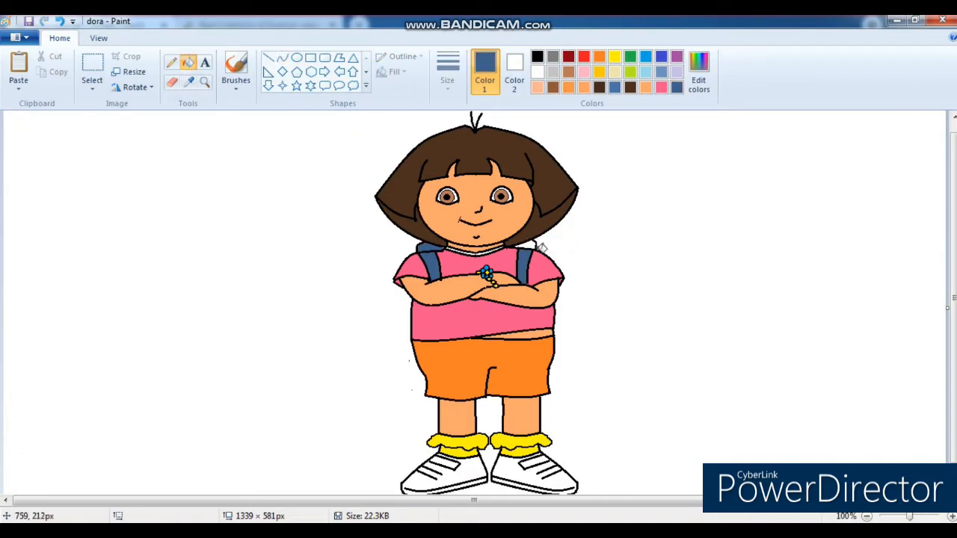
# Step: Fill the soles of both shoes with yellow
pyautogui.click(614, 57)
pyautogui.scroll(-1, 523, 359)
pyautogui.click(446, 473)
pyautogui.click(535, 471)
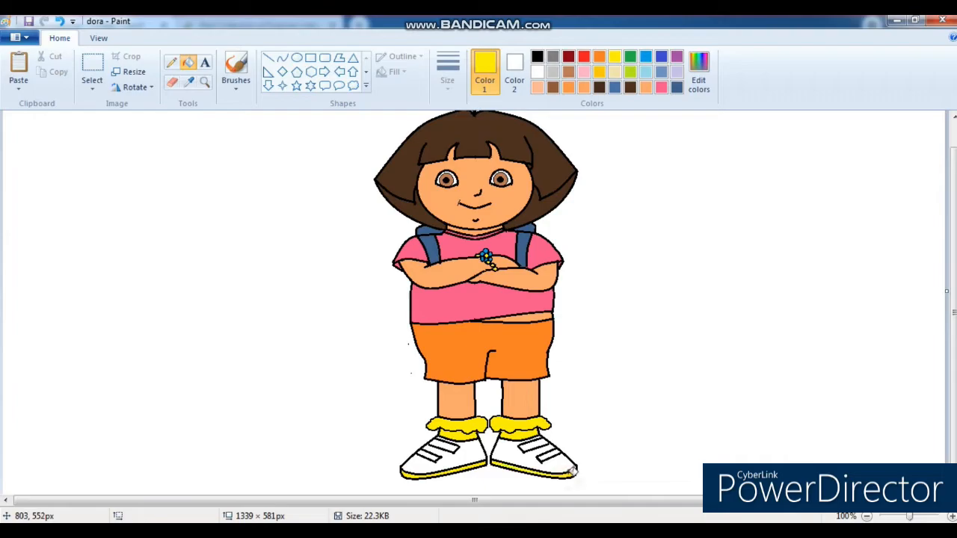
# Step: Add small white highlights to the pupils with a brush
pyautogui.click(537, 72)
pyautogui.click(236, 81)
pyautogui.click(447, 78)
pyautogui.click(462, 147)
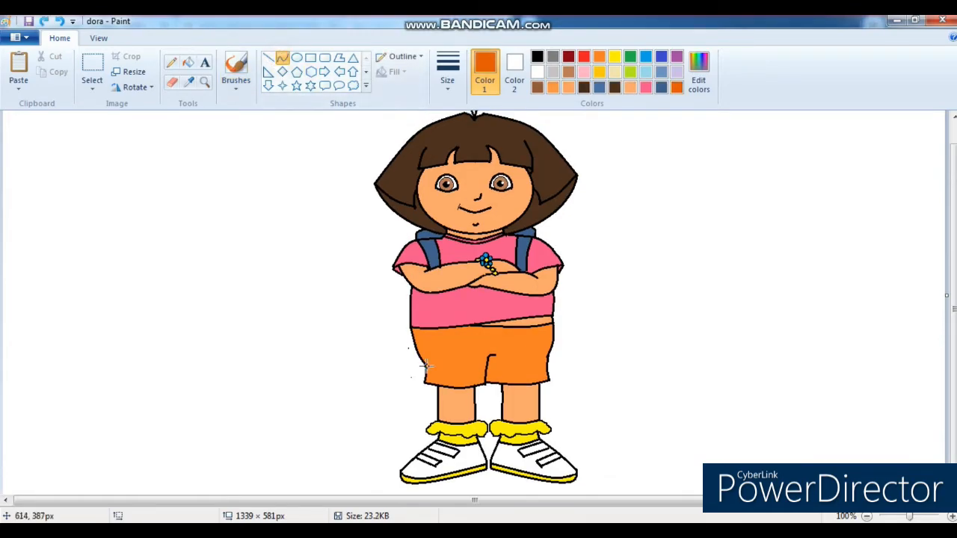
# Step: Shade the shorts at the upper left side and beside the inseam with dark orange curves and fills
pyautogui.moveTo(417, 365)
pyautogui.mouseDown()
pyautogui.moveTo(421, 340)
pyautogui.moveTo(440, 333)
pyautogui.mouseUp()
pyautogui.click(188, 62)
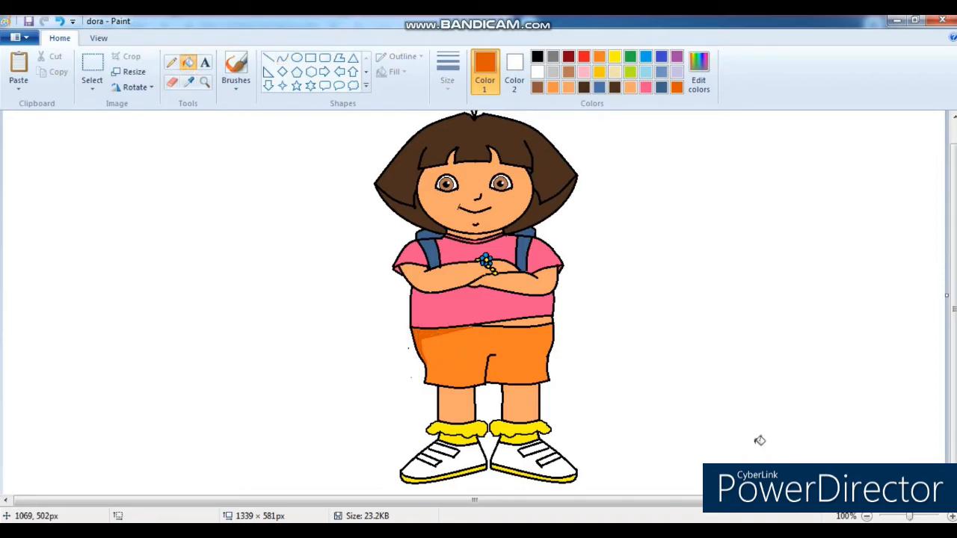
pyautogui.click(282, 57)
pyautogui.moveTo(491, 385); pyautogui.dragTo(490, 359)
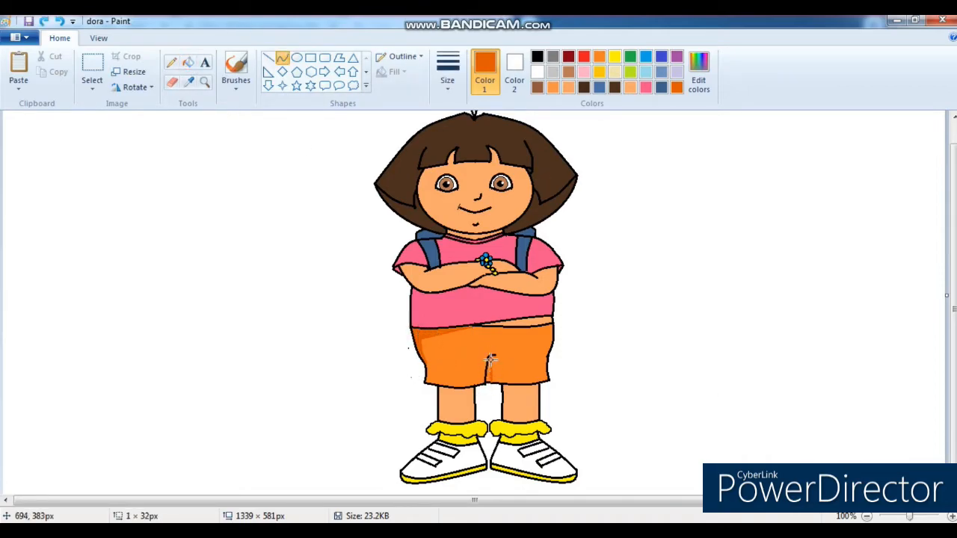
pyautogui.click(188, 62)
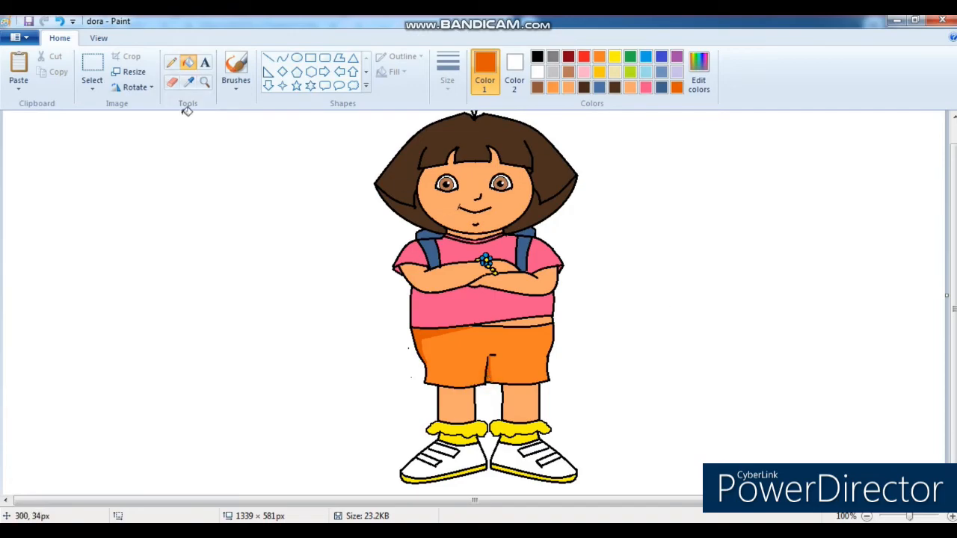
# Step: Mix a darker pink and draw a shading curve along the left side of the shirt with it
pyautogui.click(236, 66)
pyautogui.click(645, 88)
pyautogui.click(697, 90)
pyautogui.moveTo(633, 220); pyautogui.dragTo(632, 235)
pyautogui.click(357, 369)
pyautogui.click(283, 58)
pyautogui.moveTo(422, 291)
pyautogui.mouseDown()
pyautogui.moveTo(416, 323)
pyautogui.moveTo(486, 320)
pyautogui.moveTo(440, 325)
pyautogui.mouseUp()
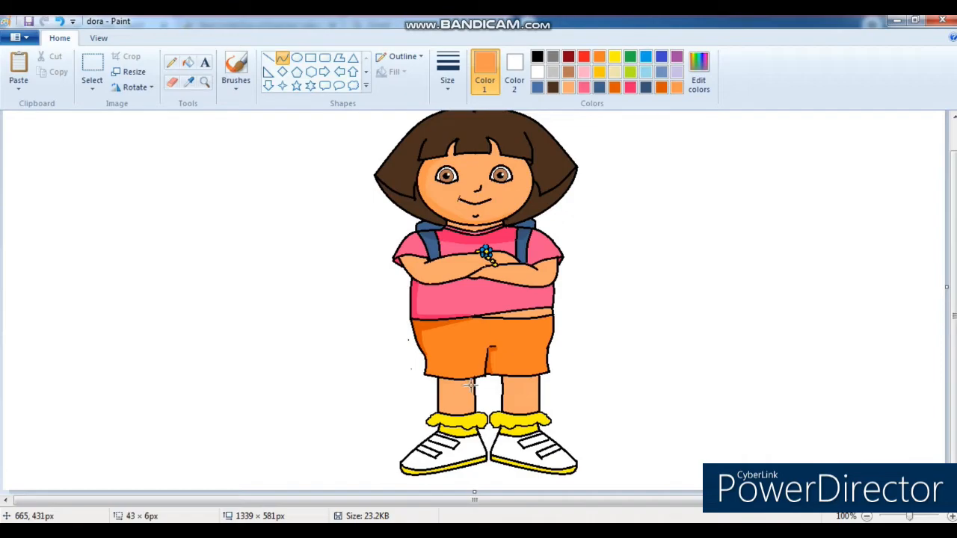
# Step: Draw shading curves in a darker skin tone below the hem and along the inner side of the left leg
pyautogui.moveTo(471, 383); pyautogui.dragTo(465, 389)
pyautogui.click(452, 386)
pyautogui.click(608, 389)
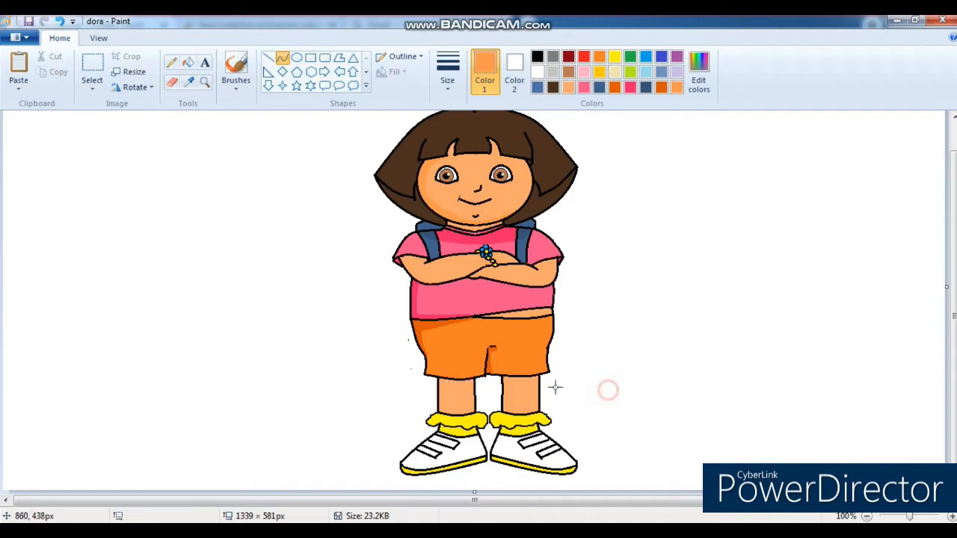
pyautogui.click(465, 402)
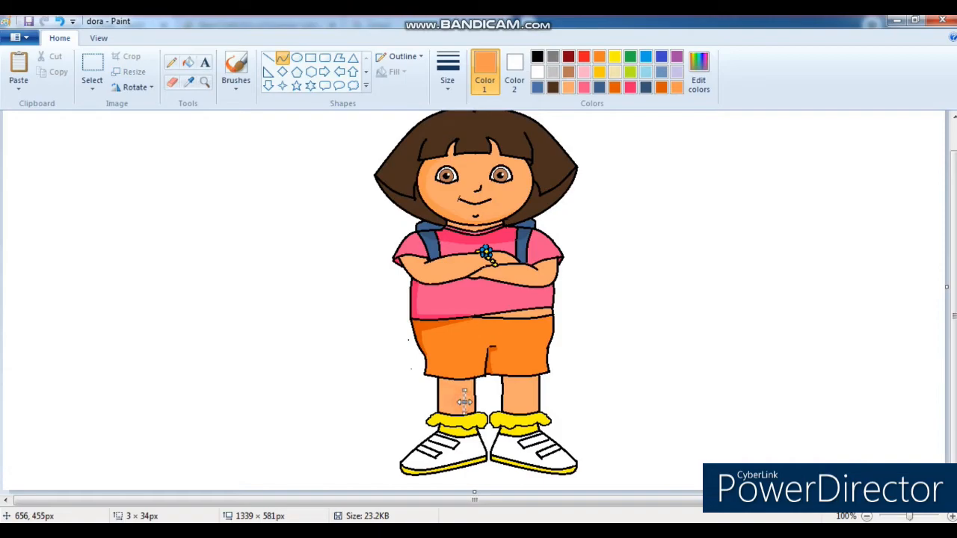
pyautogui.click(783, 386)
# Step: Draw shading curves on the top and inner side of the right leg and fill the shaded areas
pyautogui.moveTo(509, 386); pyautogui.dragTo(537, 379)
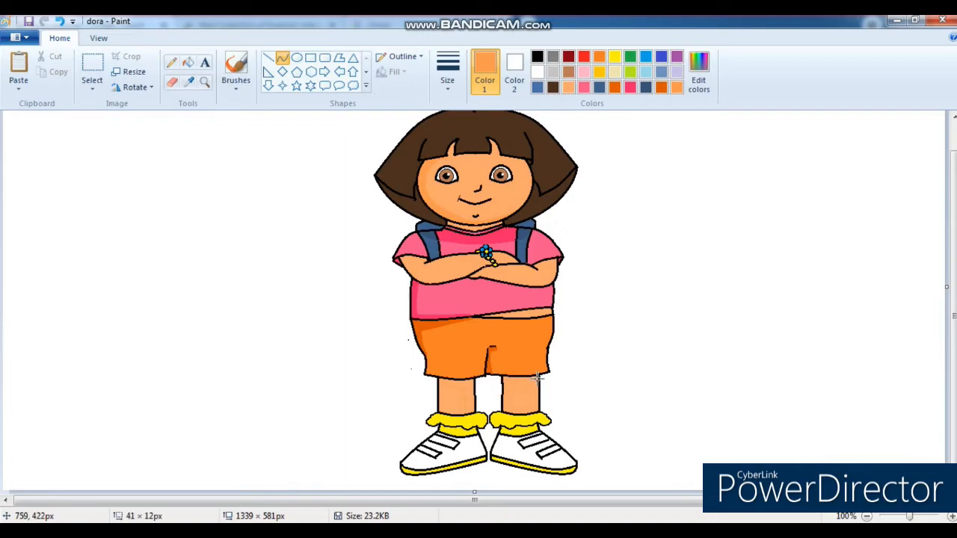
pyautogui.click(520, 385)
pyautogui.click(671, 388)
pyautogui.moveTo(509, 387); pyautogui.dragTo(512, 398)
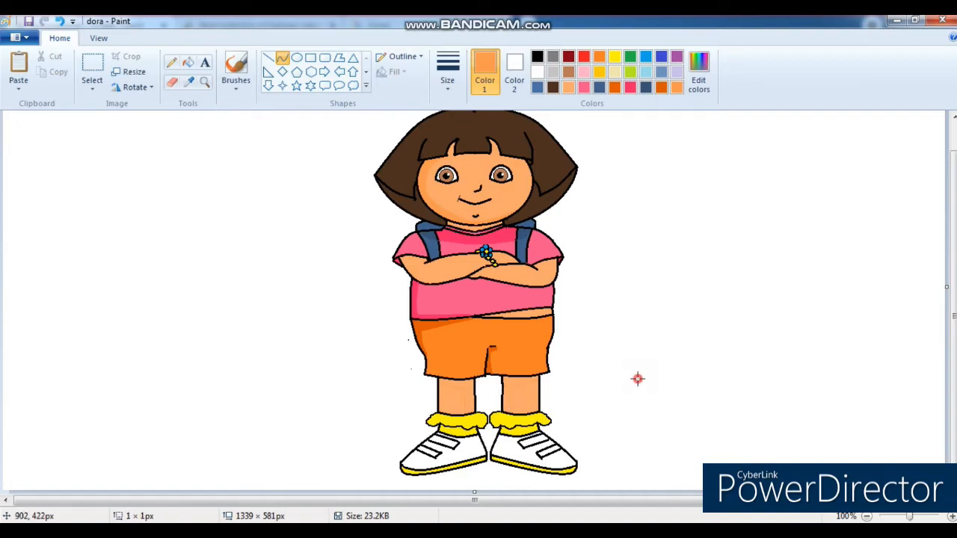
pyautogui.click(188, 62)
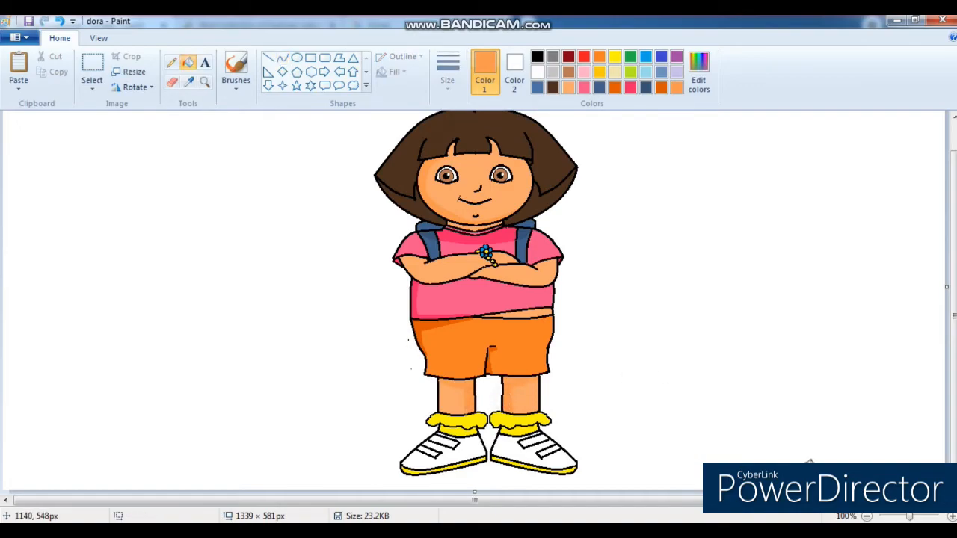
# Step: Shade the lower hems of both shorts legs with dark orange curves and fills, undoing a misplaced fill
pyautogui.click(615, 87)
pyautogui.click(282, 57)
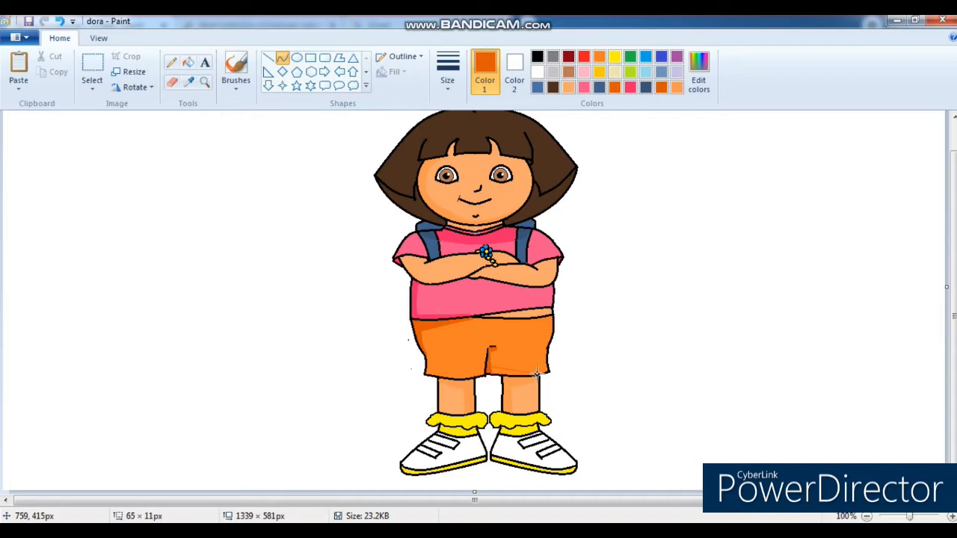
pyautogui.click(187, 62)
pyautogui.click(509, 368)
pyautogui.hotkey('ctrl', 'z')
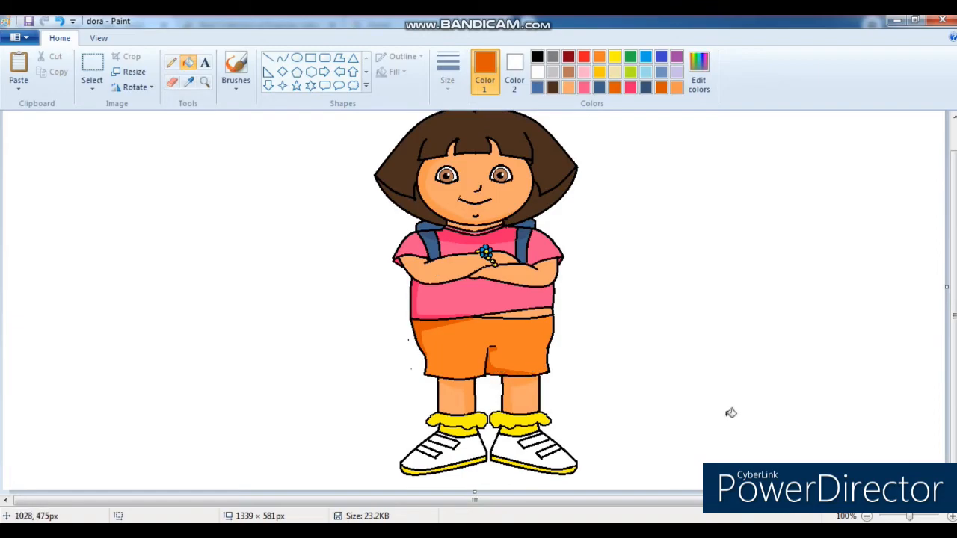
pyautogui.click(282, 57)
pyautogui.moveTo(422, 375); pyautogui.dragTo(481, 367)
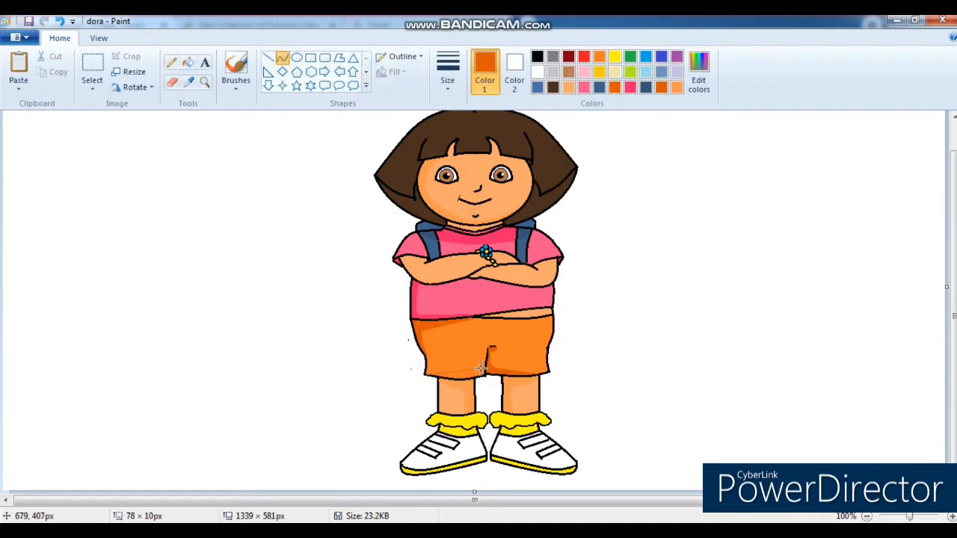
pyautogui.click(188, 62)
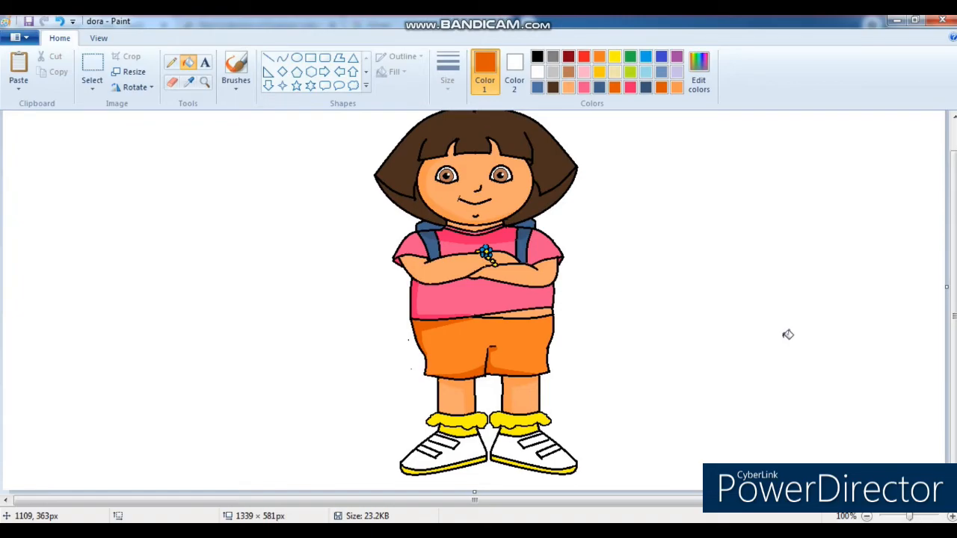
# Step: Shade the crossed arms with the darker skin tone
pyautogui.click(675, 87)
pyautogui.click(282, 58)
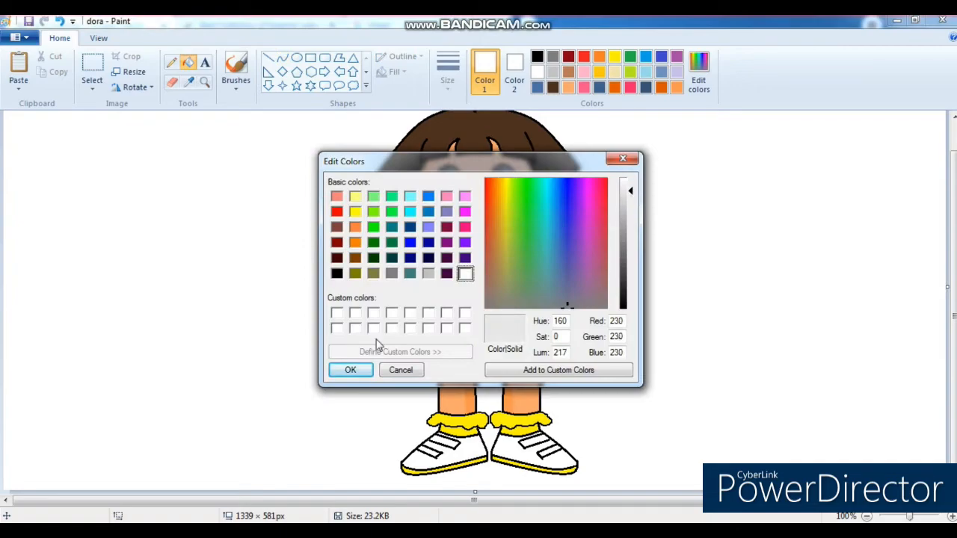
# Step: Mix a light grey (RGB 230, 230, 230) and try to shade the heel of the left shoe with it
pyautogui.click(350, 370)
pyautogui.click(282, 57)
pyautogui.moveTo(465, 459)
pyautogui.mouseDown()
pyautogui.moveTo(471, 438)
pyautogui.moveTo(483, 449)
pyautogui.moveTo(468, 432)
pyautogui.mouseUp()
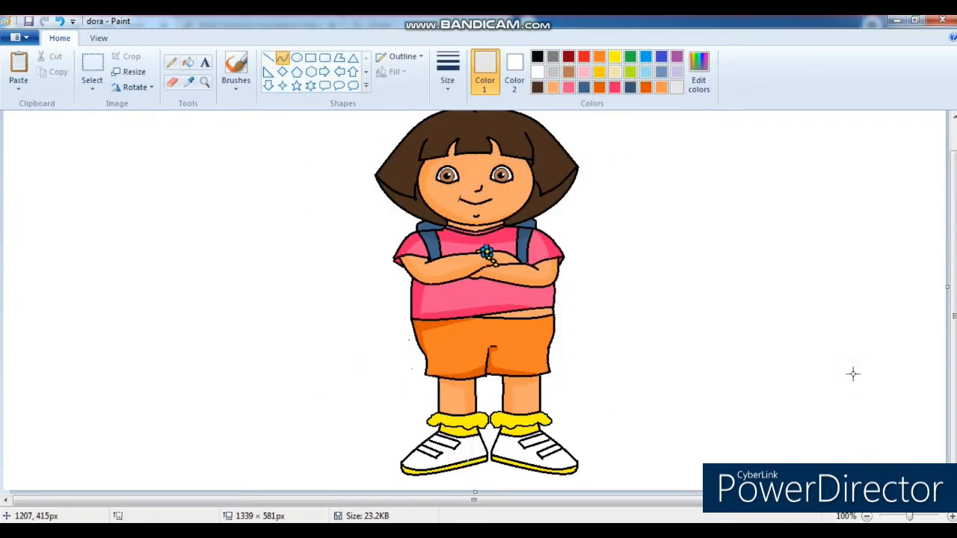
pyautogui.click(188, 62)
pyautogui.hotkey('ctrl', 'z')
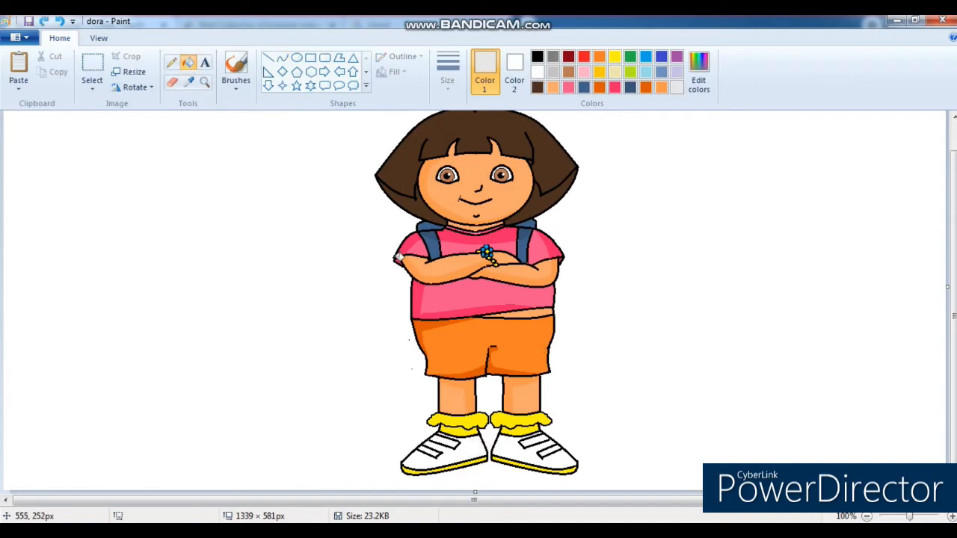
# Step: Draw light grey shading curves across the heels of both shoes and fill the areas behind them at 200% zoom
pyautogui.click(282, 57)
pyautogui.hotkey('ctrl', 'pageup')
pyautogui.scroll(-4, 479, 299)
pyautogui.moveTo(463, 501); pyautogui.dragTo(663, 504)
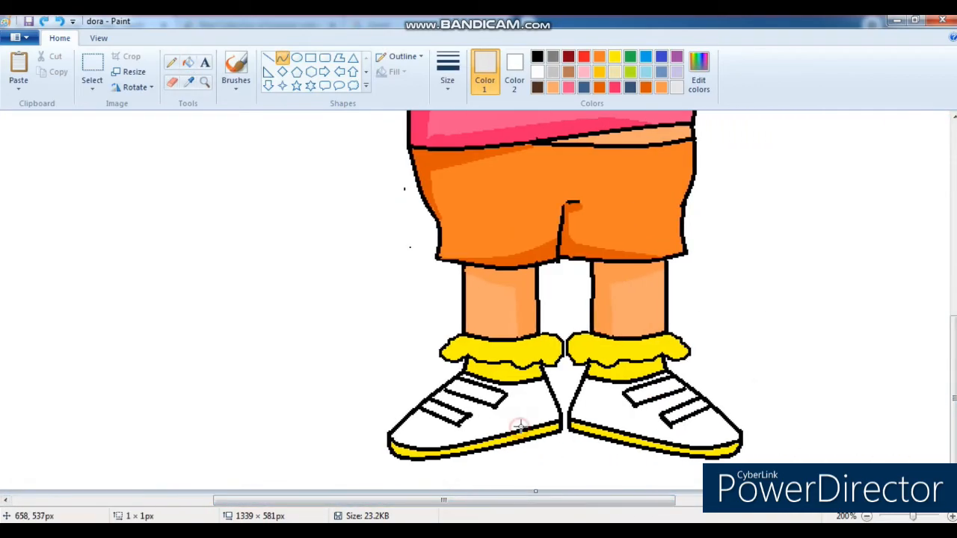
pyautogui.click(594, 400)
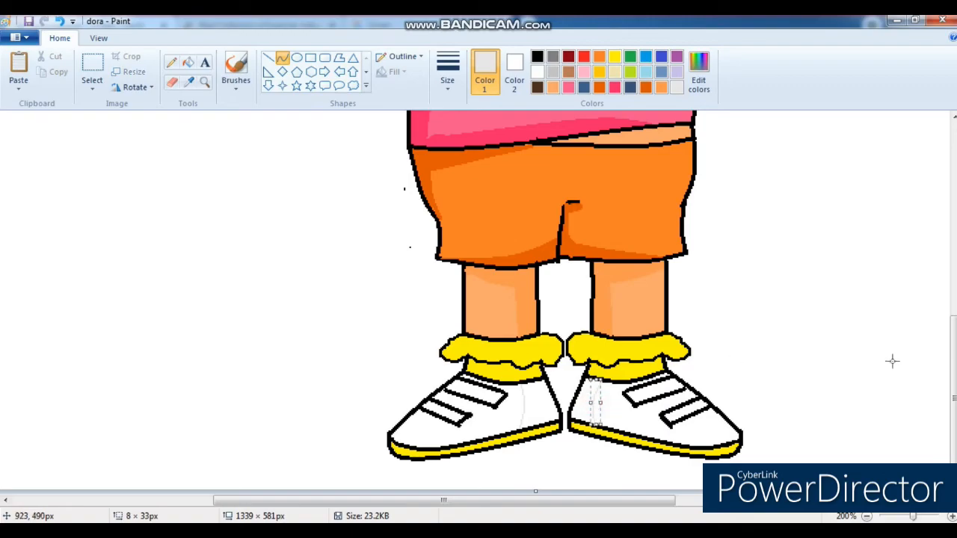
pyautogui.click(188, 62)
pyautogui.click(536, 413)
pyautogui.click(587, 406)
# Step: Mix a darker yellow from the sock yellow and shade the inner sides of both socks with it
pyautogui.click(614, 56)
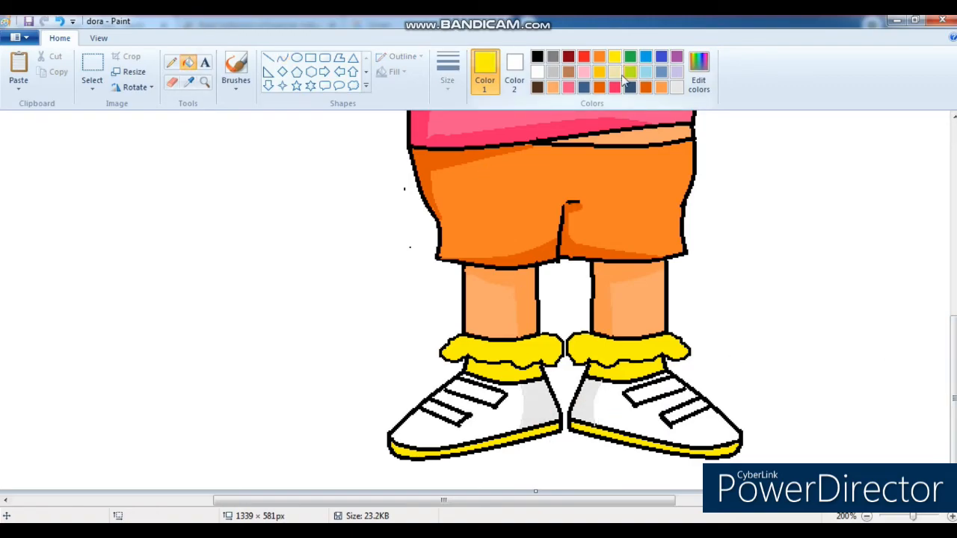
pyautogui.click(698, 75)
pyautogui.moveTo(617, 247); pyautogui.dragTo(618, 254)
pyautogui.click(366, 368)
pyautogui.click(282, 58)
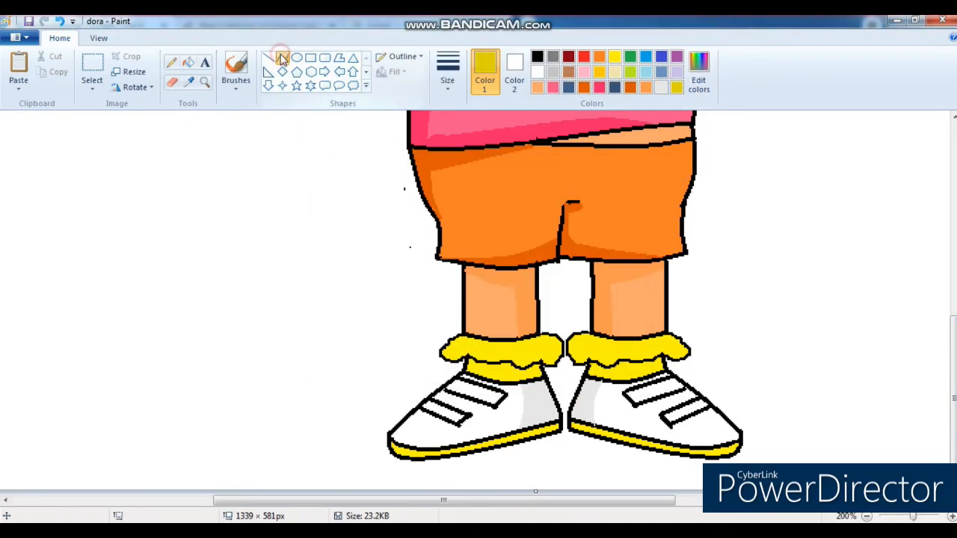
pyautogui.moveTo(522, 383)
pyautogui.mouseDown()
pyautogui.moveTo(518, 336)
pyautogui.moveTo(524, 360)
pyautogui.moveTo(517, 346)
pyautogui.moveTo(527, 343)
pyautogui.moveTo(518, 344)
pyautogui.mouseUp()
pyautogui.hotkey('ctrl', 'z')
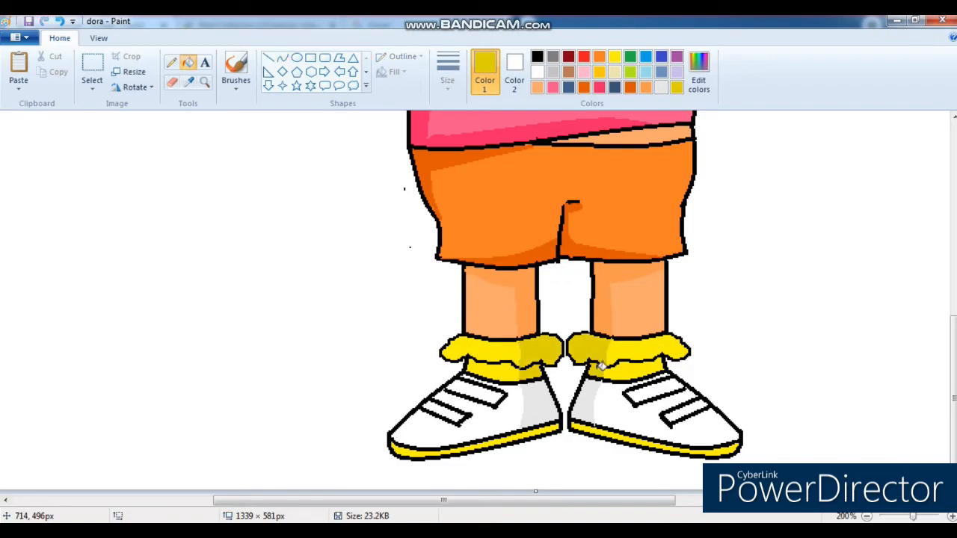
pyautogui.click(282, 59)
pyautogui.moveTo(519, 438); pyautogui.dragTo(519, 428)
pyautogui.click(596, 429)
pyautogui.hotkey('ctrl', 'z')
# Step: Draw short dark yellow lines across the yellow soles below the heel shading and fill the inner ends of the soles
pyautogui.click(268, 58)
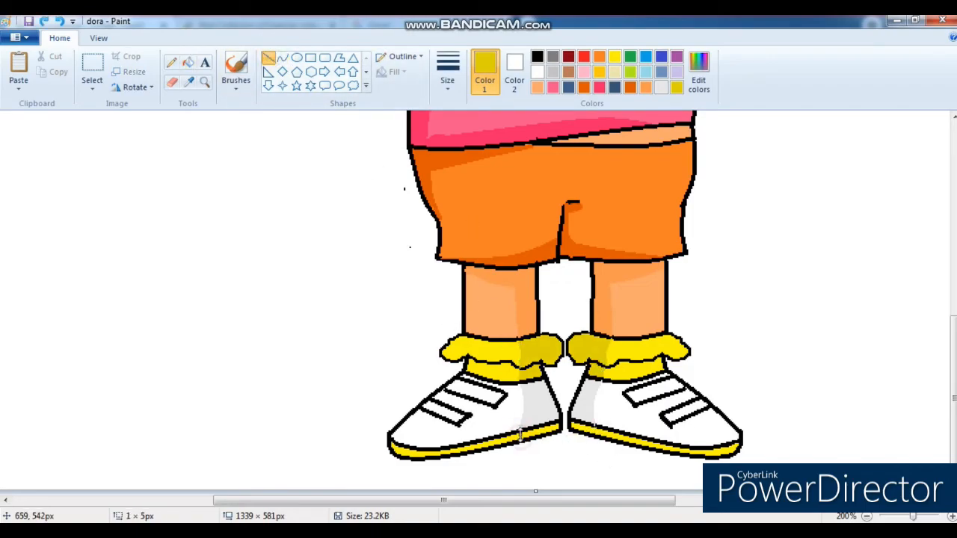
pyautogui.click(188, 62)
pyautogui.click(541, 430)
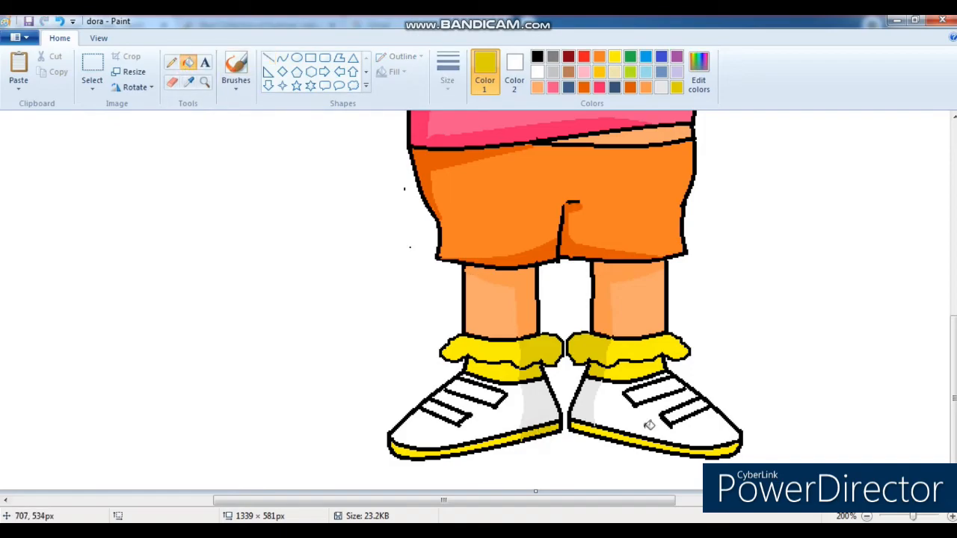
pyautogui.click(270, 59)
pyautogui.moveTo(595, 436); pyautogui.dragTo(595, 429)
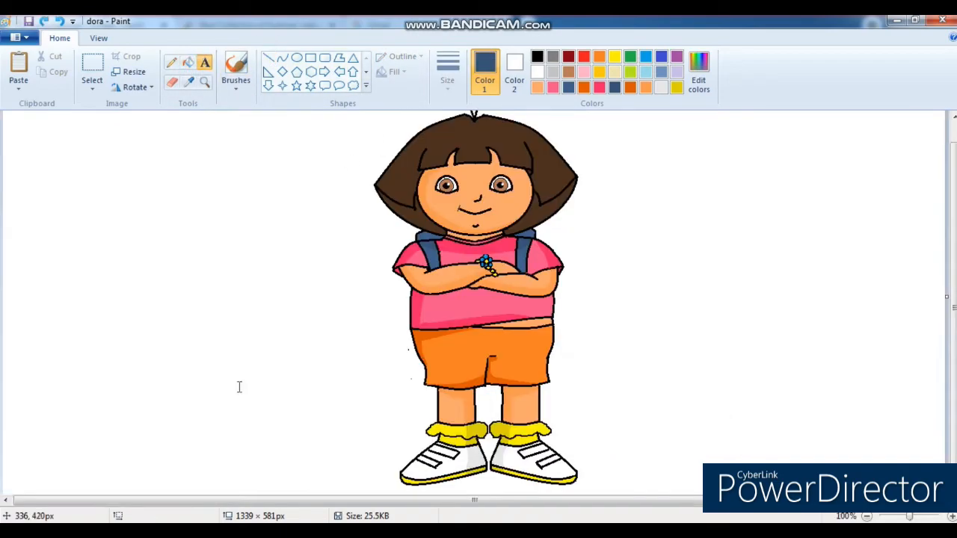
# Step: Add text beside the girl's legs in the Goudy Stout font, starting with an orange letter "D"
pyautogui.click(239, 386)
pyautogui.click(170, 62)
pyautogui.scroll(-5, 178, 278)
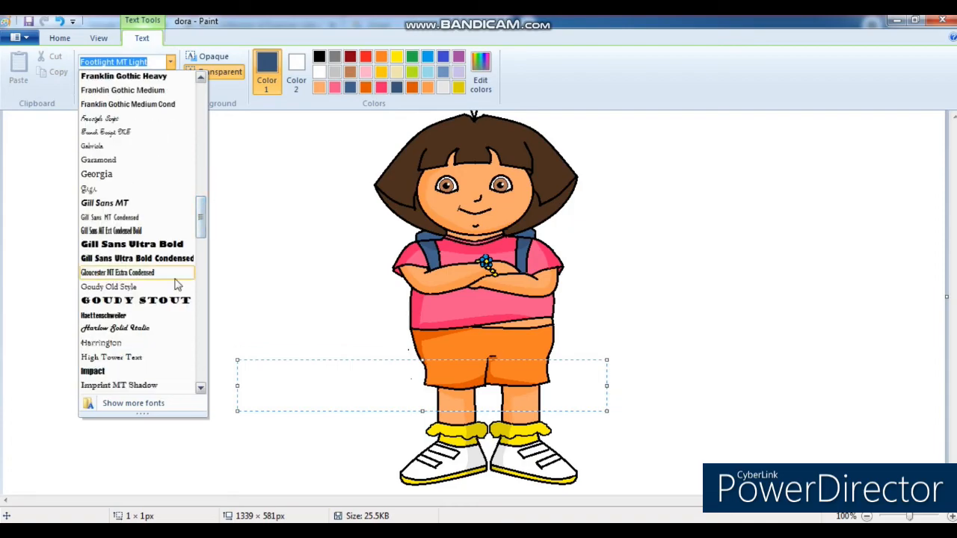
pyautogui.click(170, 293)
pyautogui.write('D')
pyautogui.moveTo(298, 389); pyautogui.dragTo(345, 389)
pyautogui.click(381, 58)
# Step: Continue the text with a pink "O" and a dark blue "R"
pyautogui.click(317, 385)
pyautogui.write('O')
pyautogui.click(334, 88)
pyautogui.click(417, 398)
pyautogui.write('R')
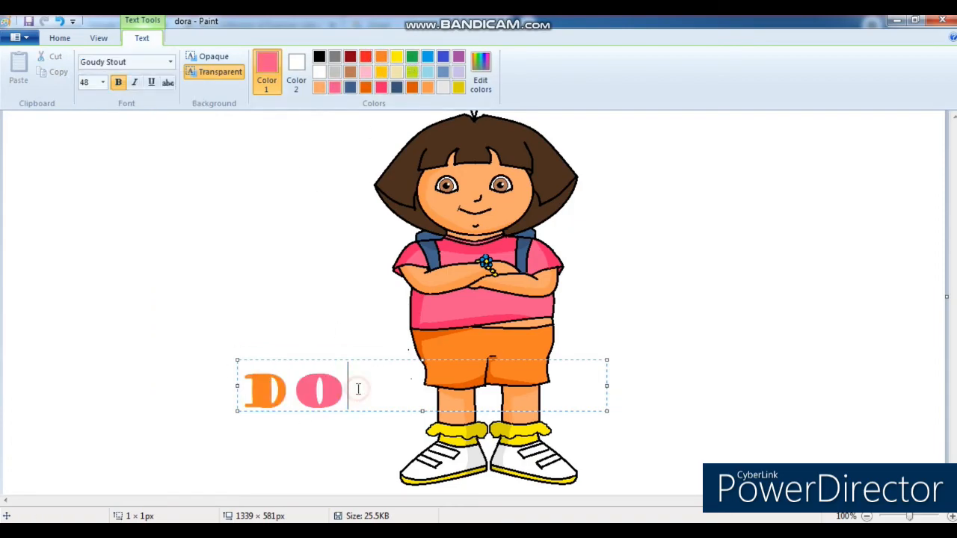
pyautogui.moveTo(417, 397); pyautogui.dragTo(349, 388)
pyautogui.click(350, 88)
# Step: Finish the word DORA with a red "A" and move the text further away from the girl's legs
pyautogui.click(415, 396)
pyautogui.write('A')
pyautogui.moveTo(470, 386); pyautogui.dragTo(413, 389)
pyautogui.click(366, 57)
pyautogui.moveTo(237, 361); pyautogui.dragTo(178, 354)
pyautogui.click(689, 343)
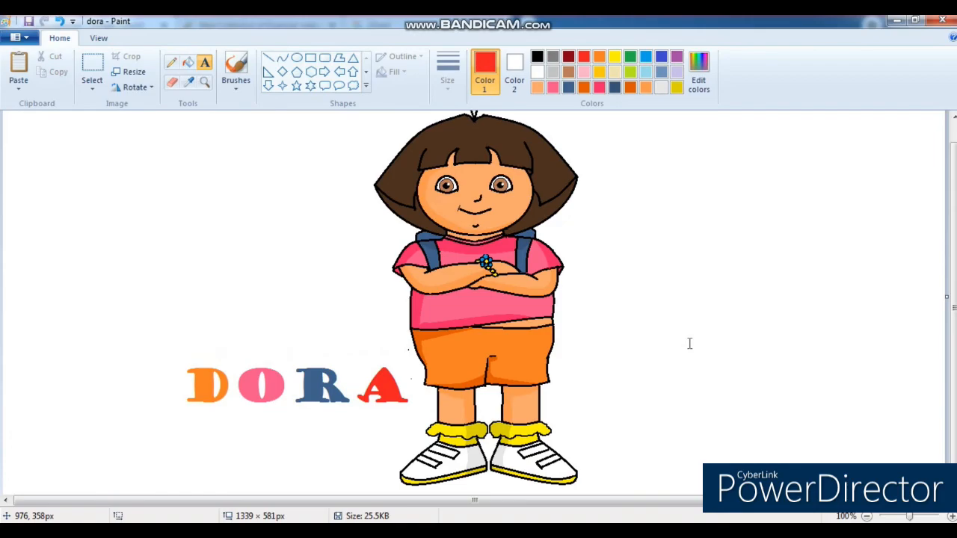